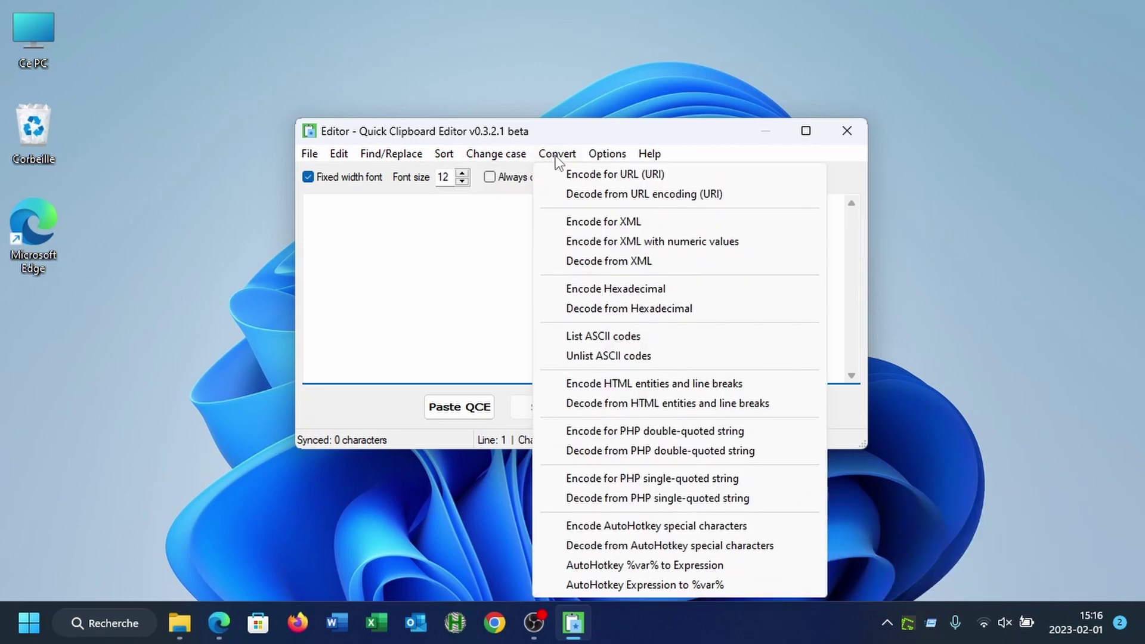
{"action": "mouse_move", "coordinate": [606, 158]}
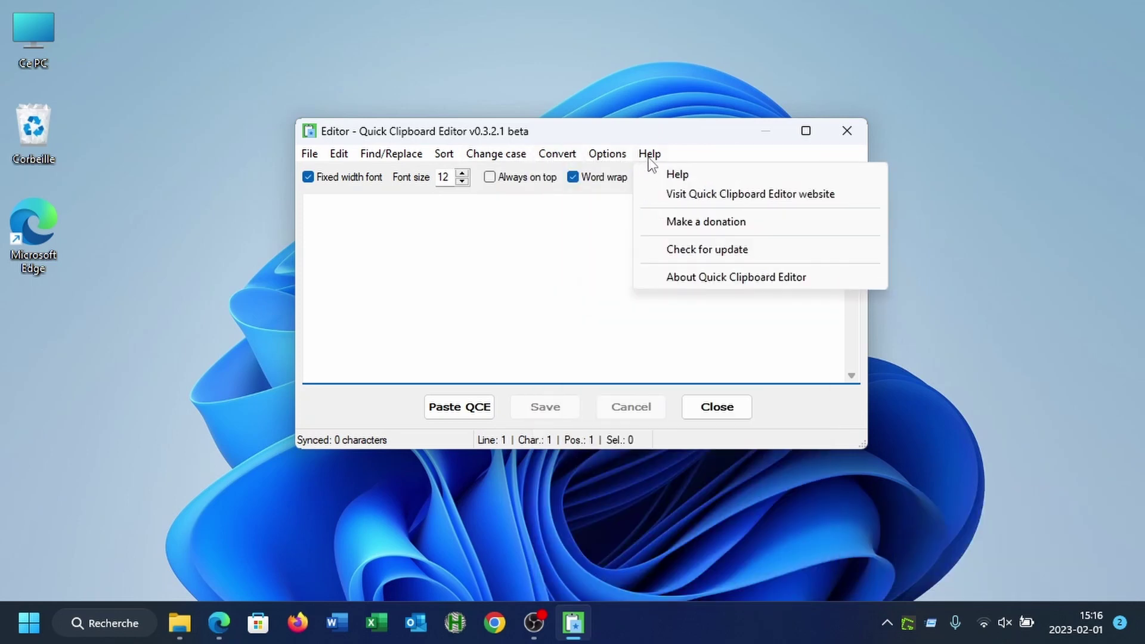
{"action": "left_click", "coordinate": [553, 251]}
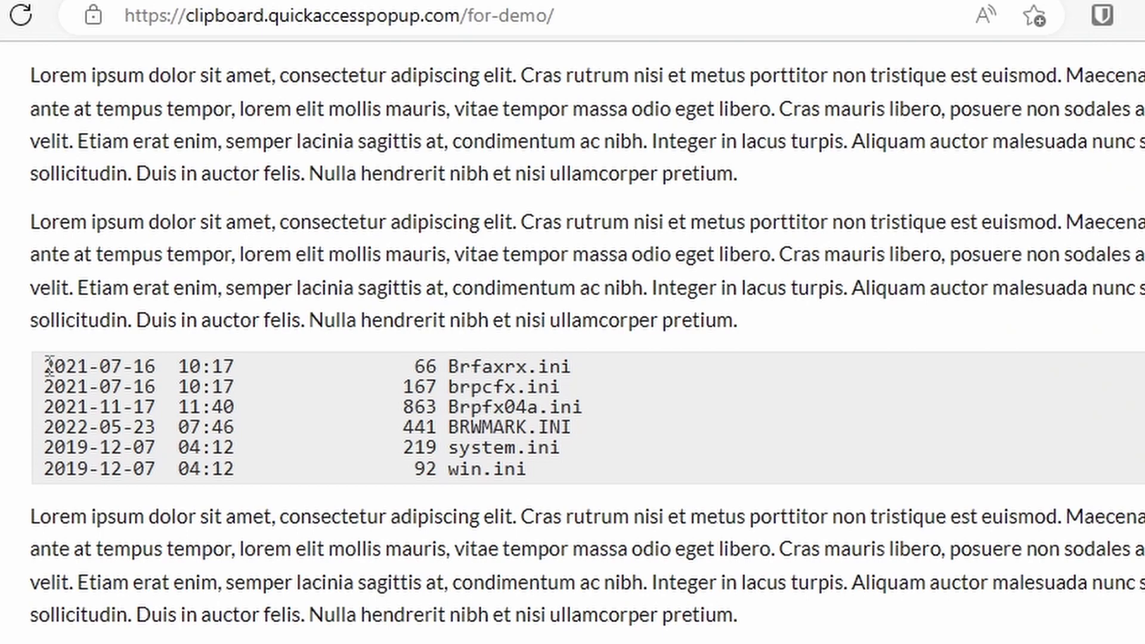
- Copy the six-line .ini file listing from the demo web page and open it in Quick Clipboard Editor
{"action": "left_click_drag", "start_coordinate": [47, 365], "coordinate": [544, 480]}
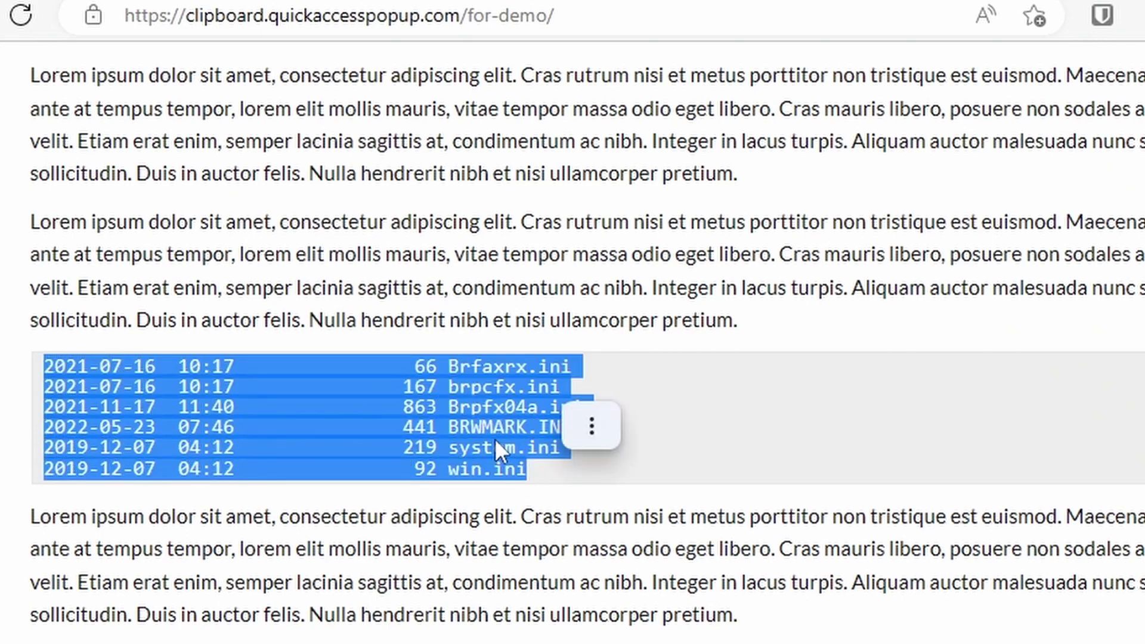
{"action": "right_click", "coordinate": [484, 413]}
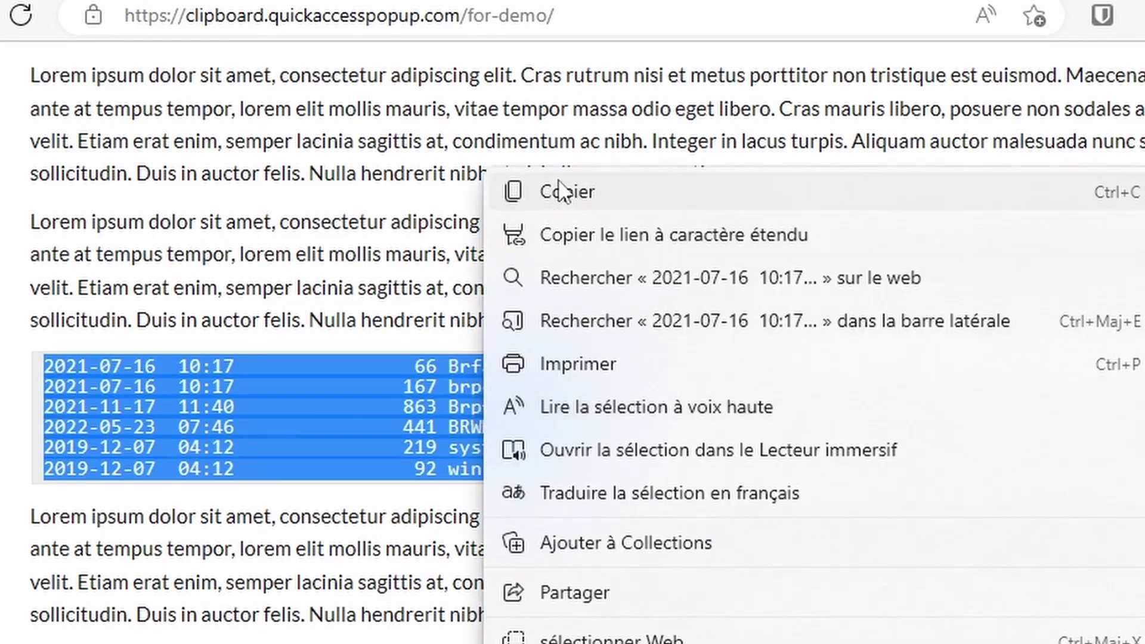
{"action": "left_click", "coordinate": [527, 190]}
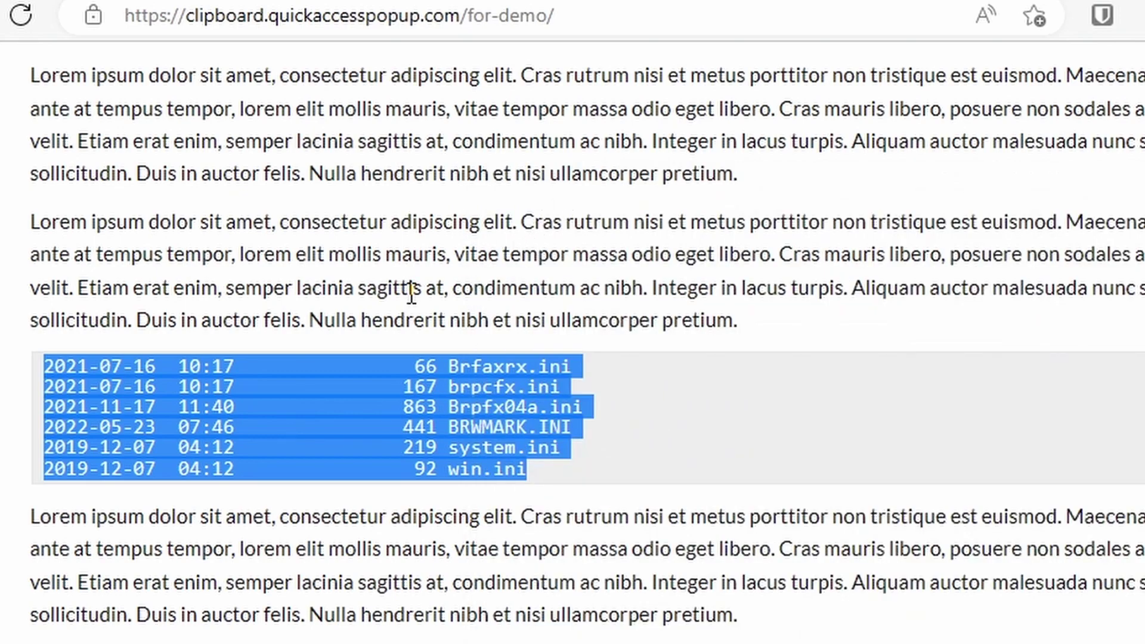
{"action": "key", "text": "ctrl+shift+v"}
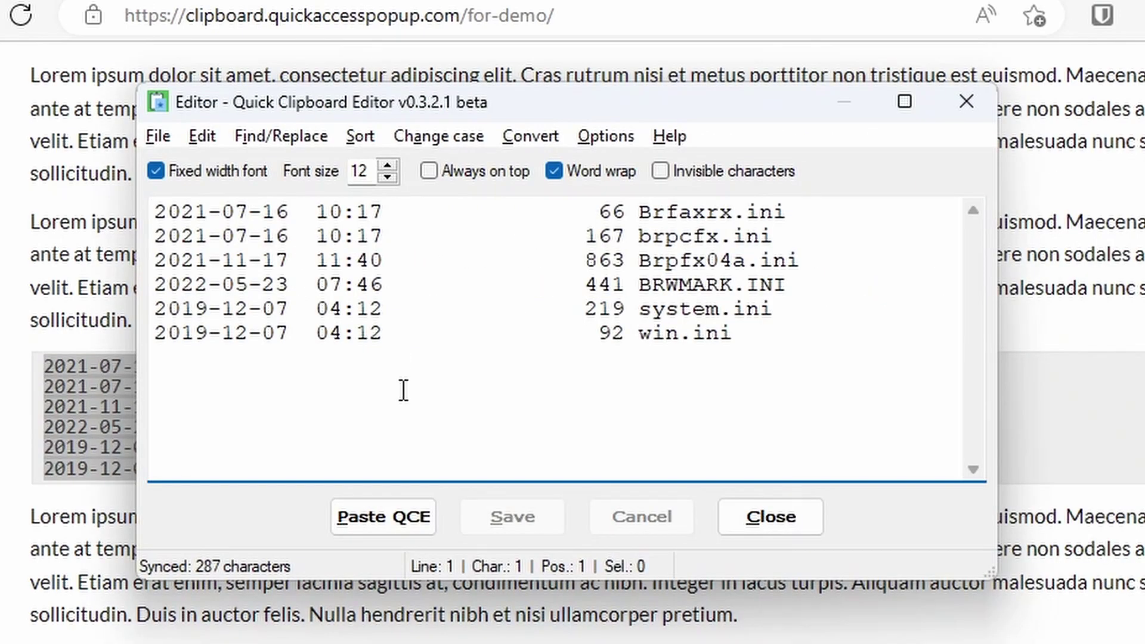
- Trim every line with Substring, keeping the text from position 33 to the end
{"action": "left_click", "coordinate": [586, 237]}
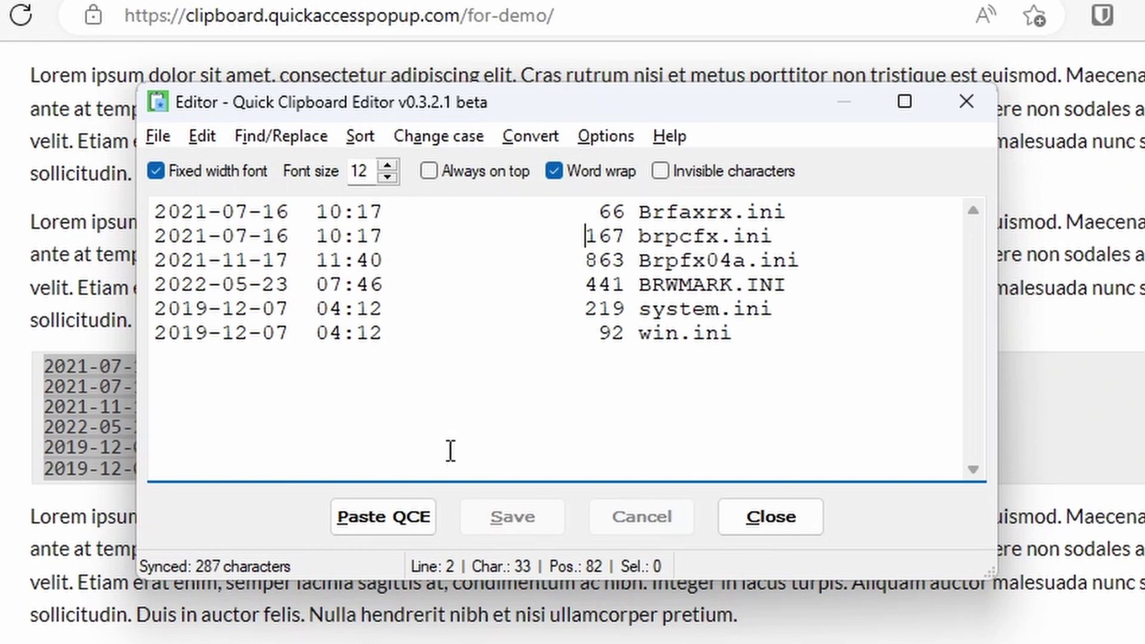
{"action": "left_click", "coordinate": [202, 136]}
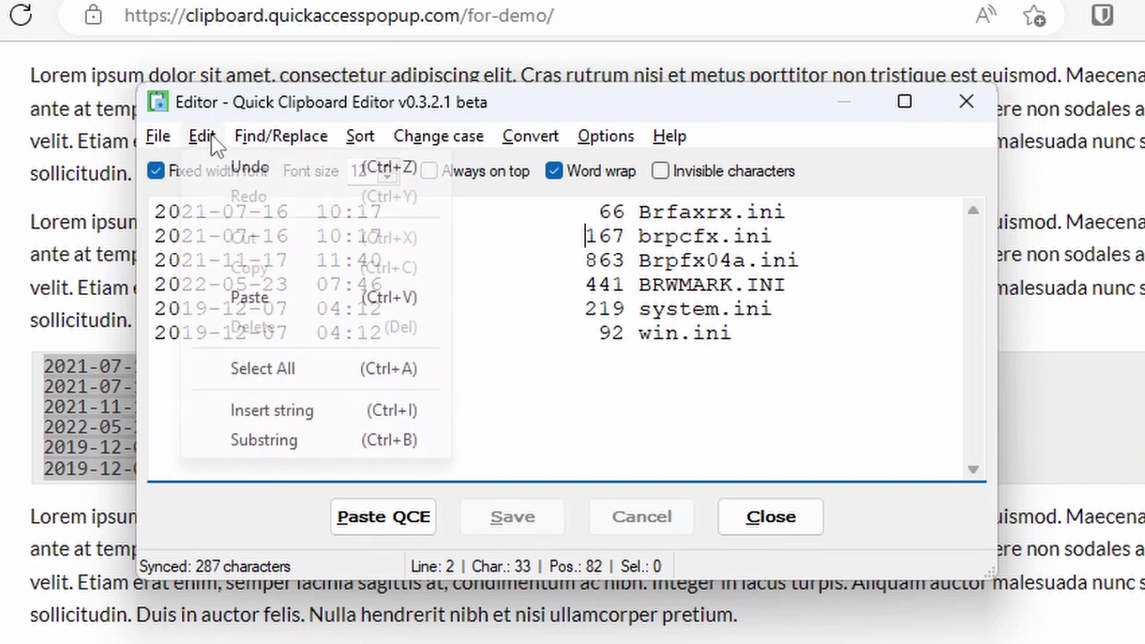
{"action": "left_click", "coordinate": [224, 439]}
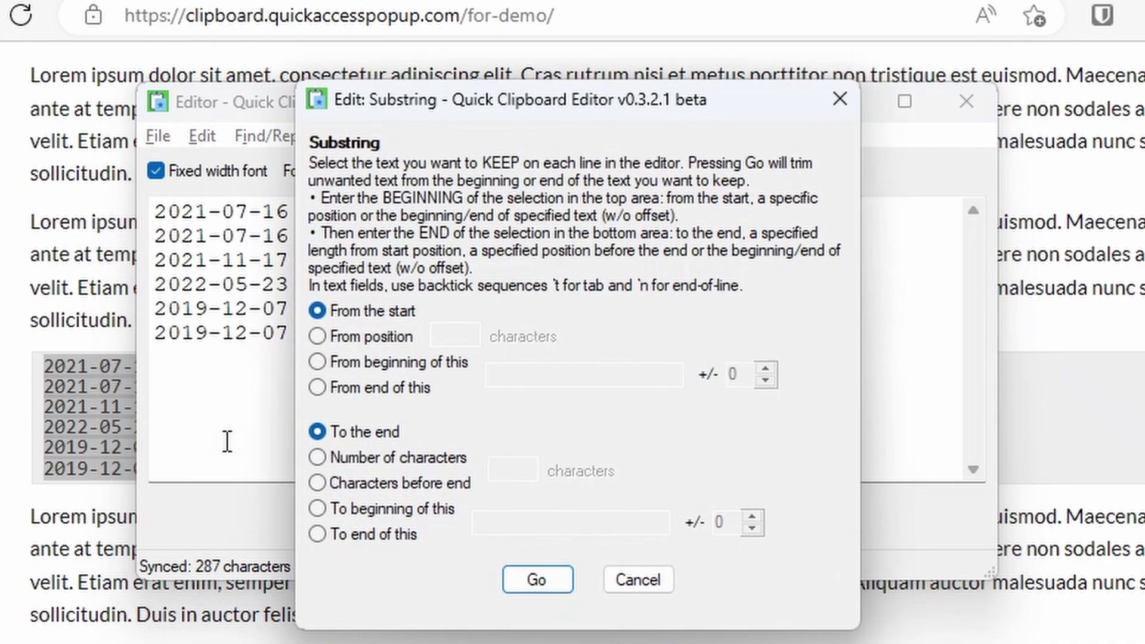
{"action": "left_click", "coordinate": [360, 332]}
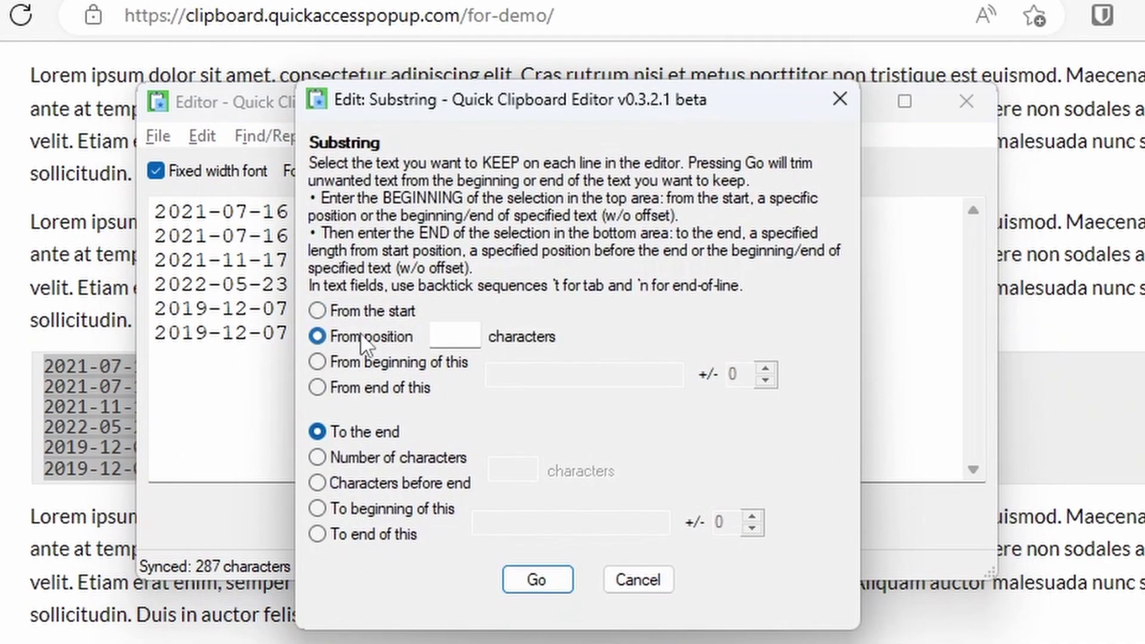
{"action": "left_click", "coordinate": [450, 335]}
{"action": "type", "text": "33"}
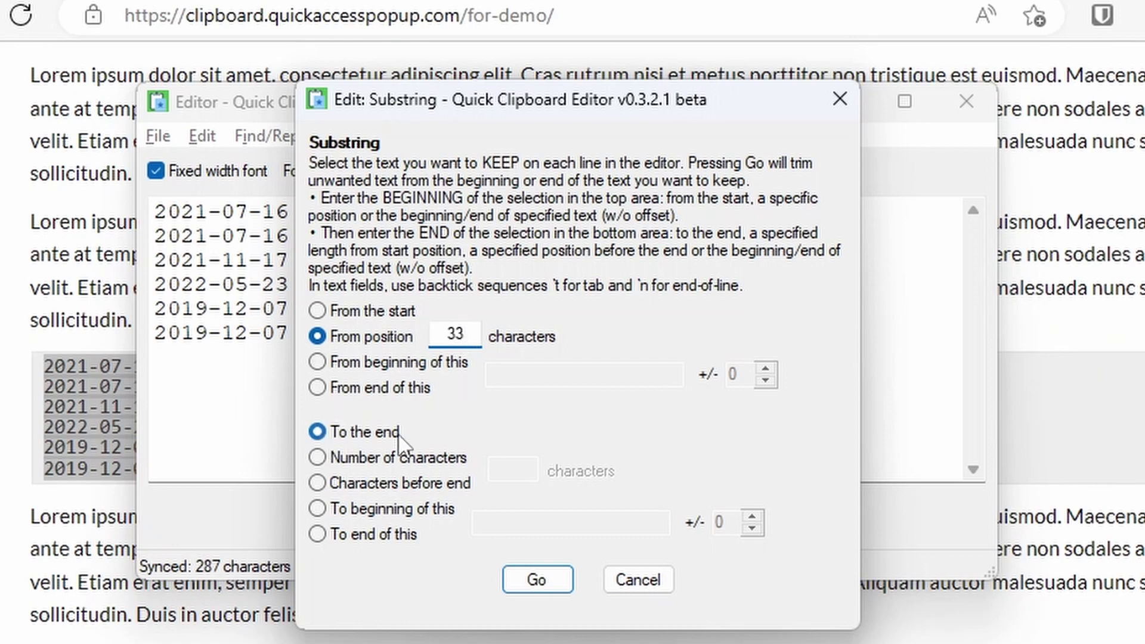
{"action": "left_click", "coordinate": [528, 579]}
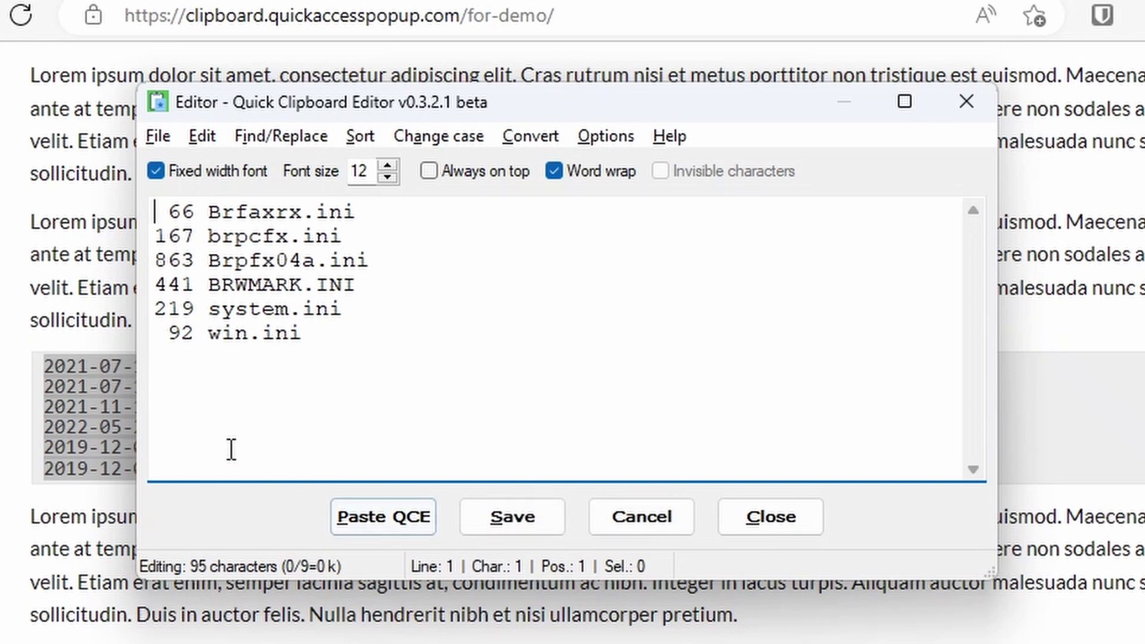
- Insert the text "bytes" with a trailing space at position 5 of every line
{"action": "left_click", "coordinate": [208, 211]}
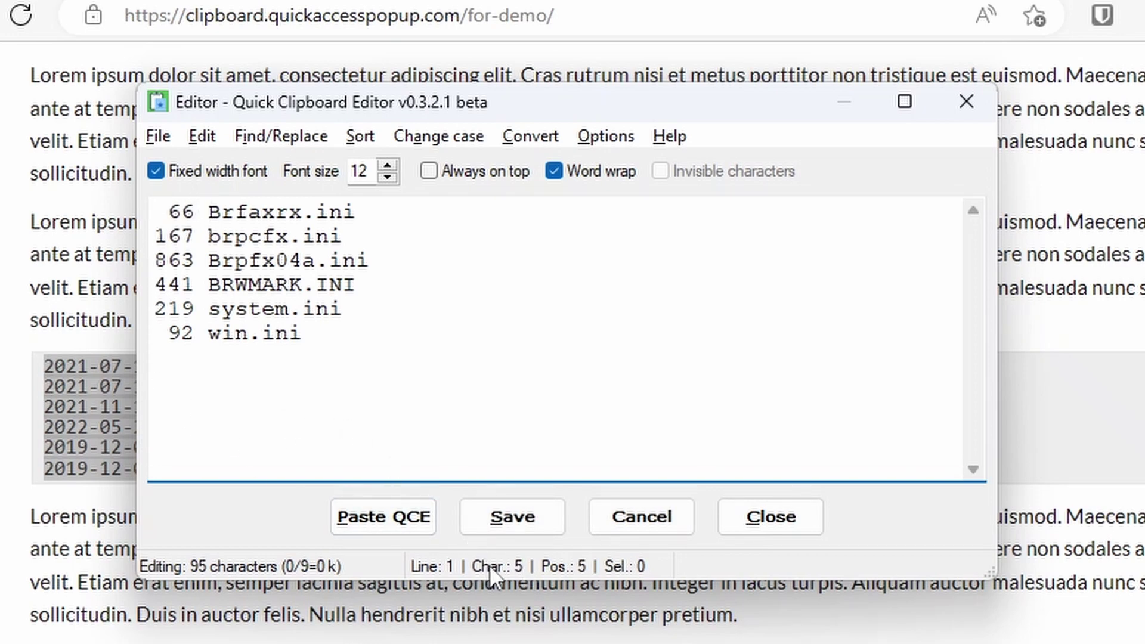
{"action": "left_click", "coordinate": [202, 137]}
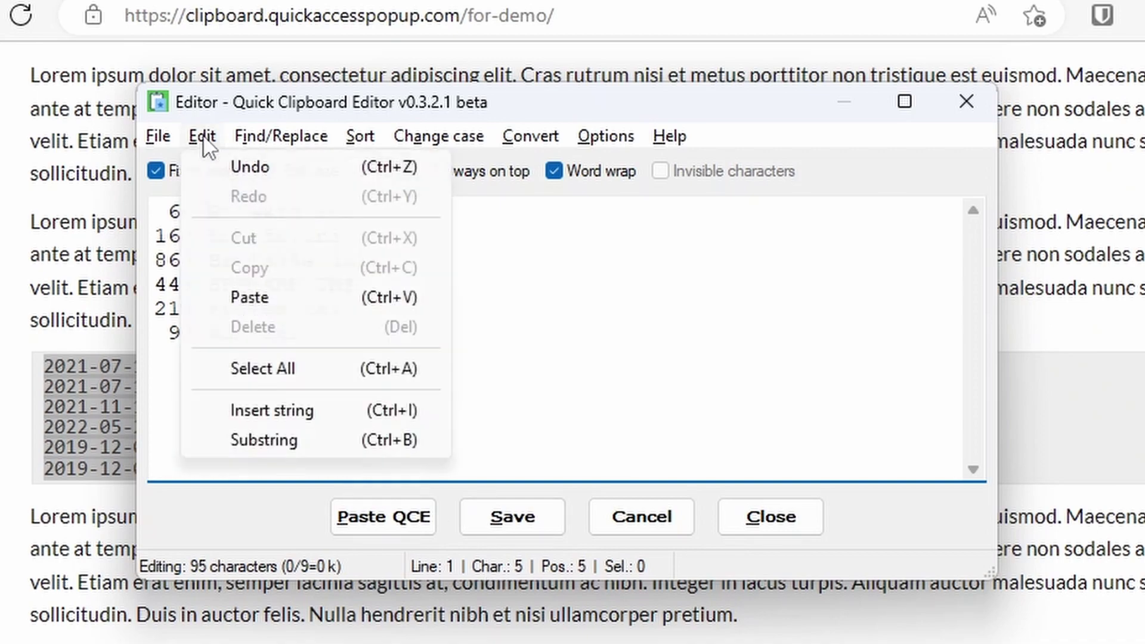
{"action": "left_click", "coordinate": [298, 413]}
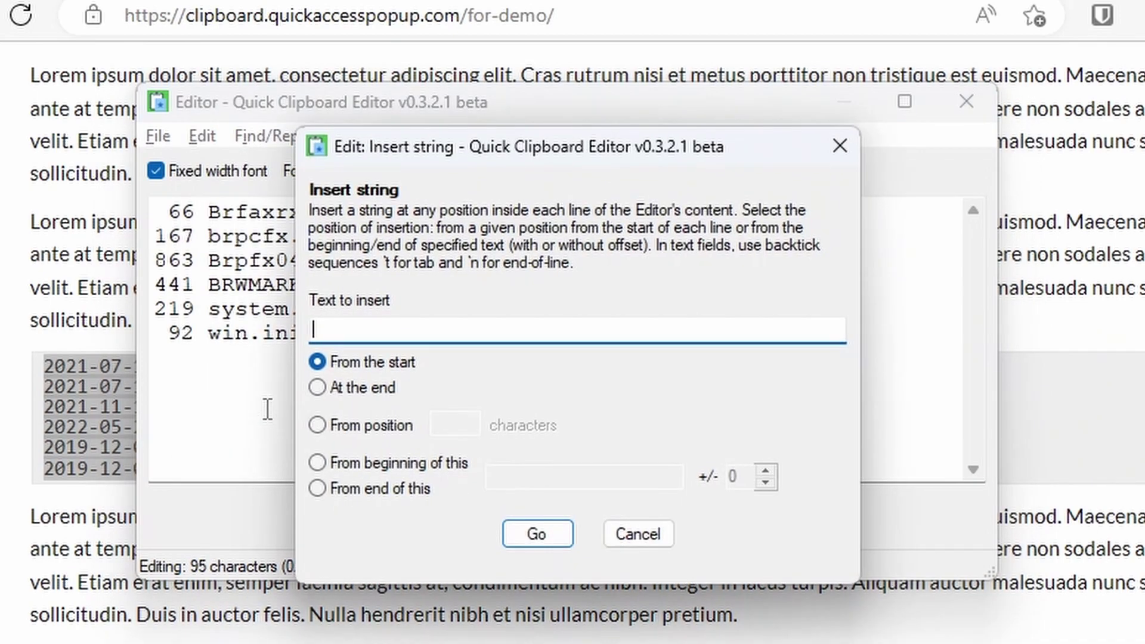
{"action": "type", "text": "bytes"}
{"action": "left_click", "coordinate": [317, 425]}
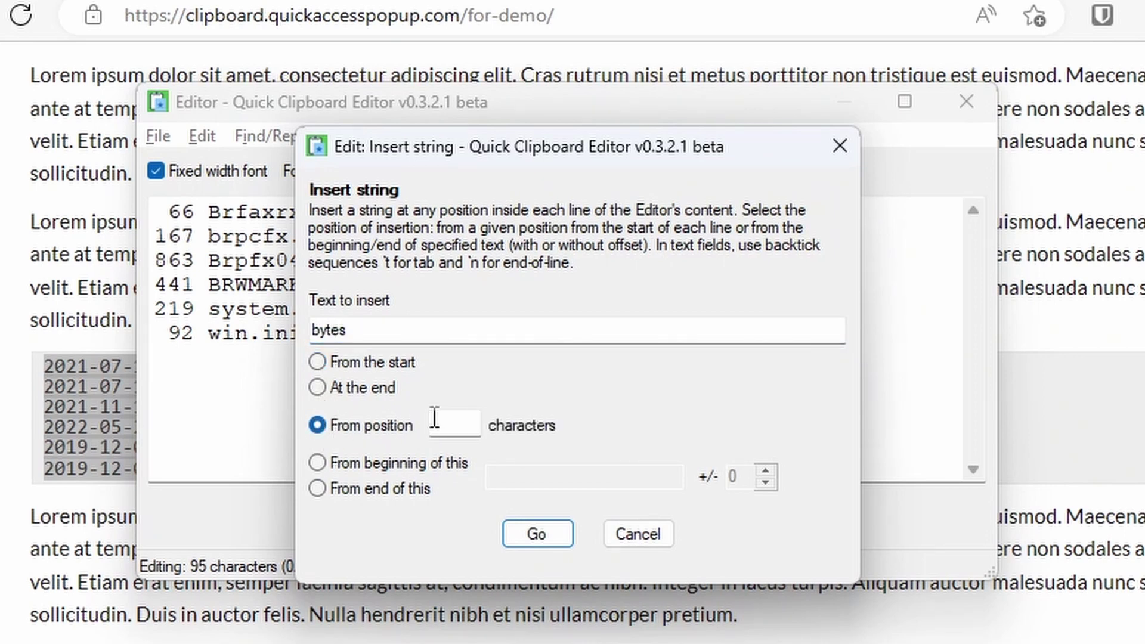
{"action": "left_click", "coordinate": [453, 425]}
{"action": "type", "text": "5"}
{"action": "left_click", "coordinate": [530, 535]}
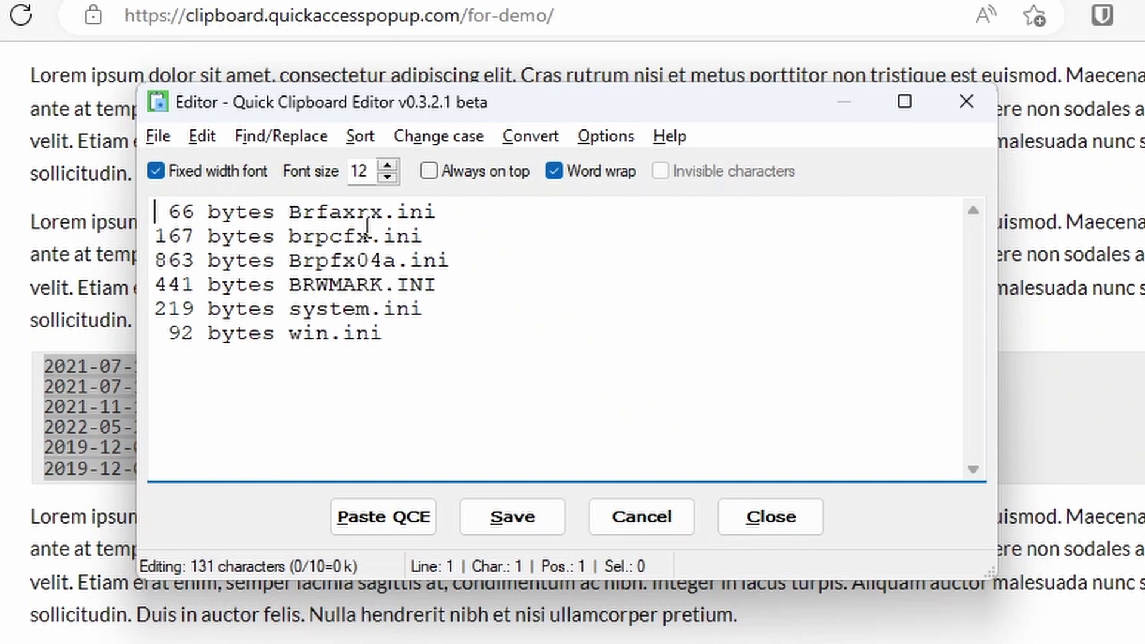
- Sort all lines in reverse order so the largest file size comes first
{"action": "left_click", "coordinate": [355, 137]}
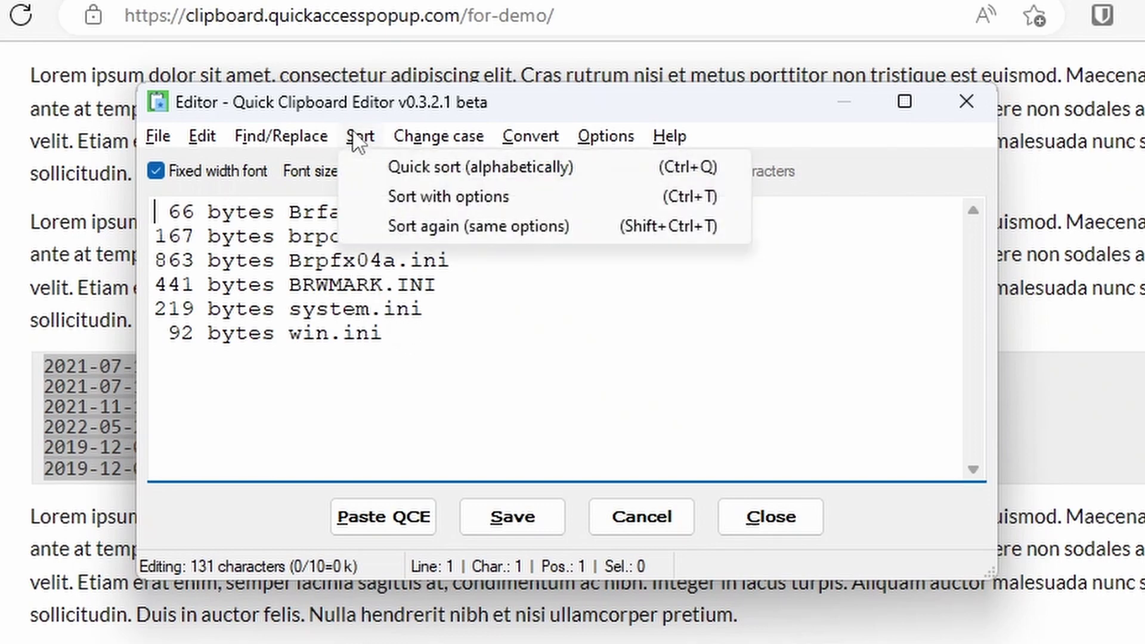
{"action": "left_click", "coordinate": [536, 200]}
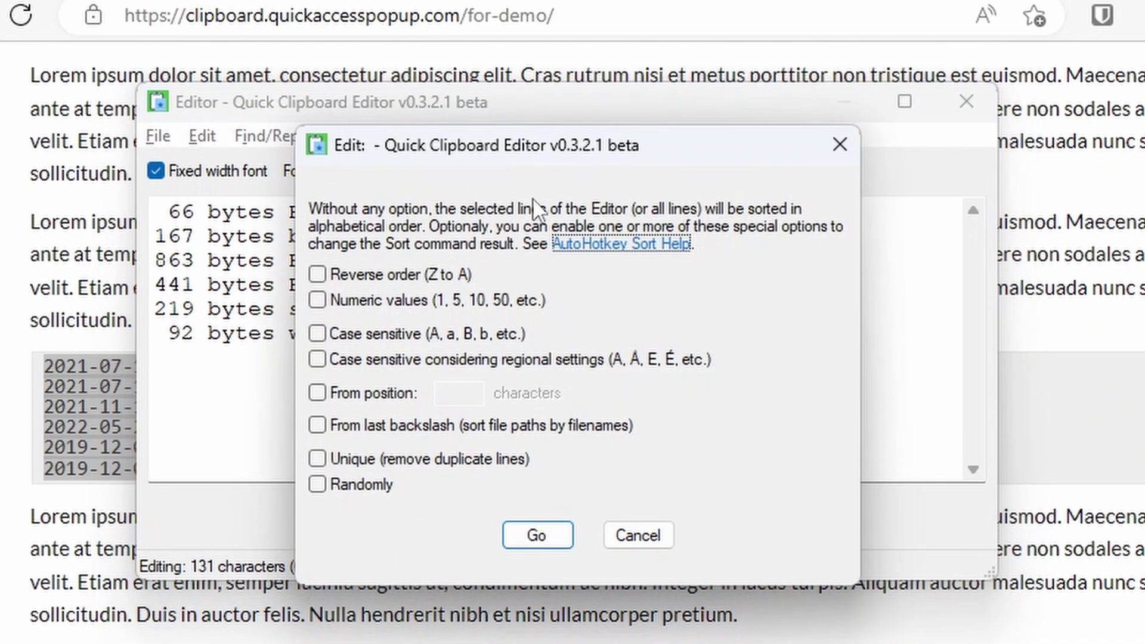
{"action": "left_click", "coordinate": [313, 274]}
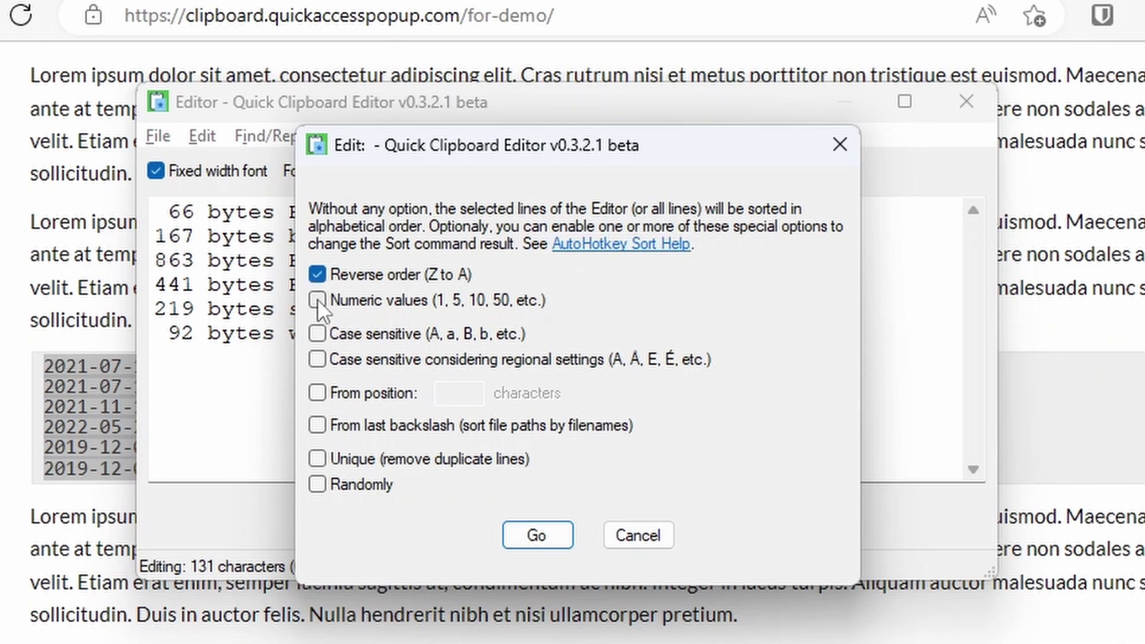
{"action": "left_click", "coordinate": [536, 535]}
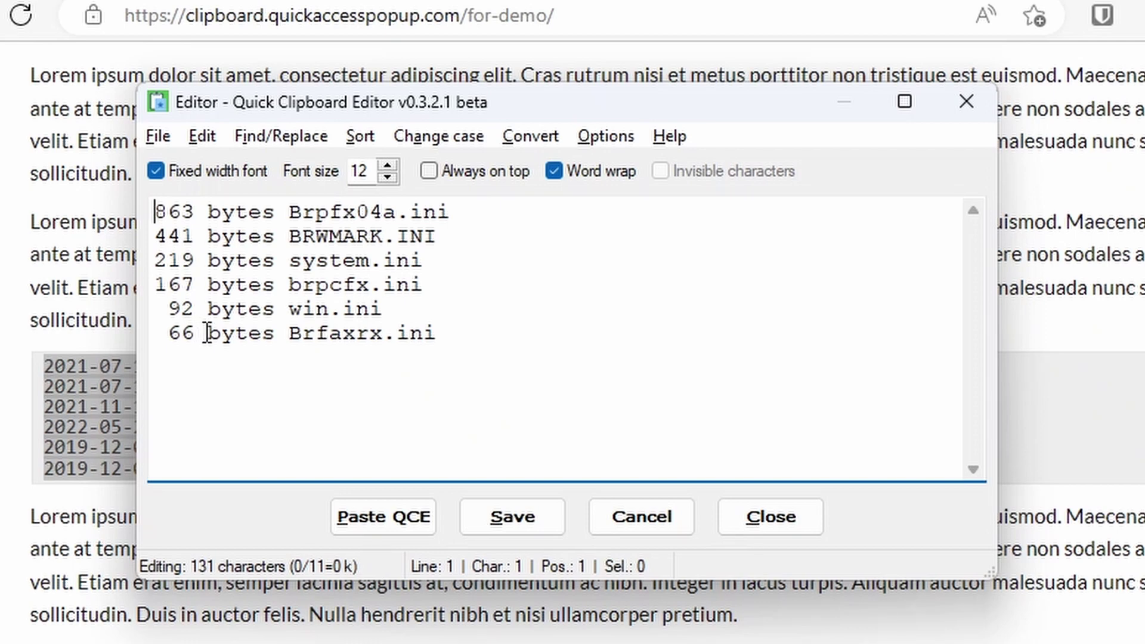
- Paste the edited list under "The largest files are:" in files.txt in Notepad
{"action": "key", "text": "alt+Tab"}
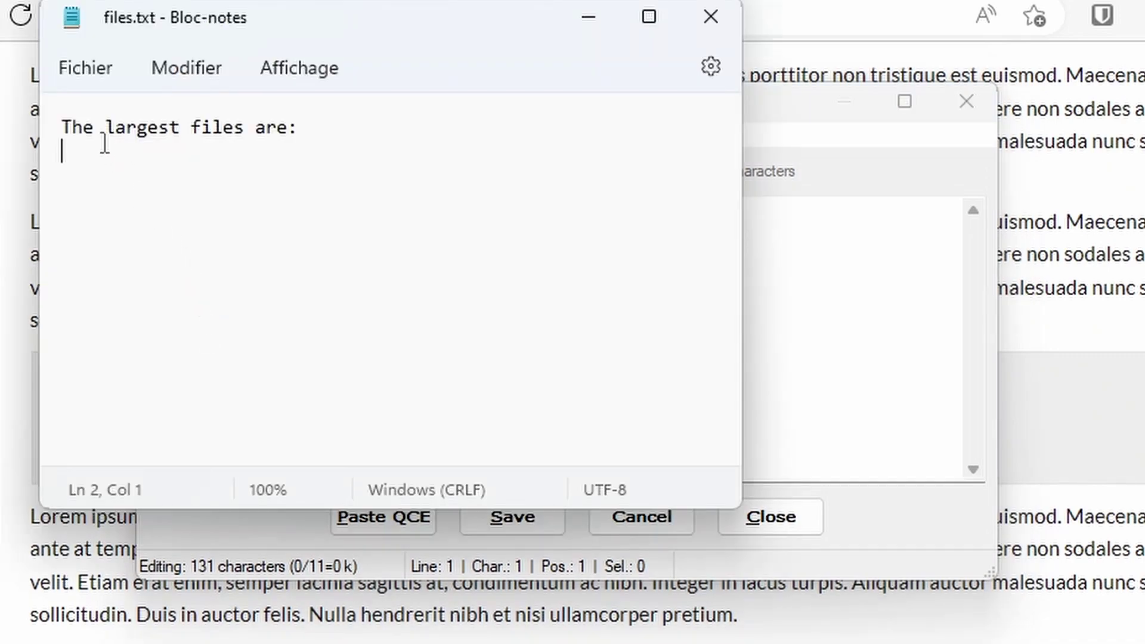
{"action": "key", "text": "alt+Tab"}
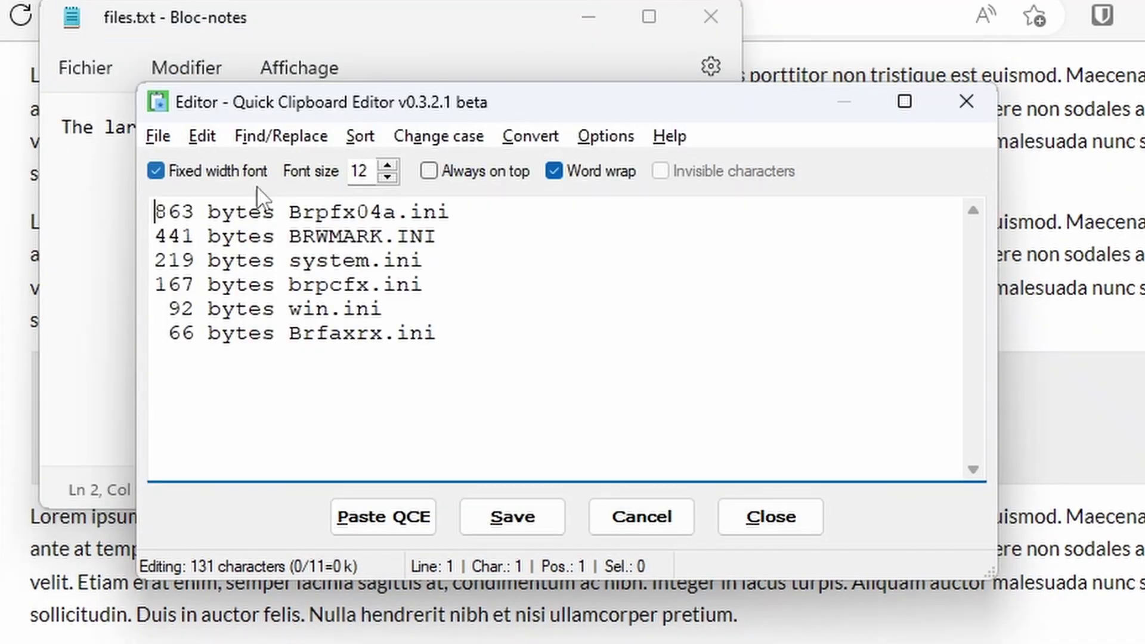
{"action": "left_click", "coordinate": [383, 523]}
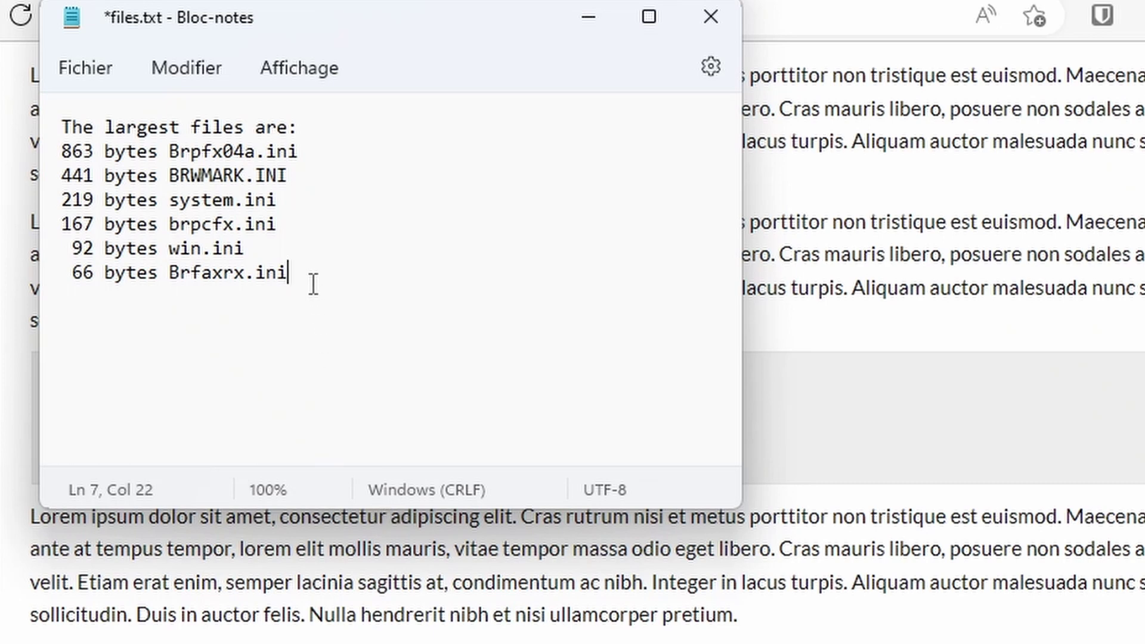
- Select the pasted file lines in files.txt, return to Quick Clipboard Editor and replace all occurrences of ".ini" with ".ini-bk"
{"action": "left_click_drag", "start_coordinate": [312, 284], "coordinate": [62, 150]}
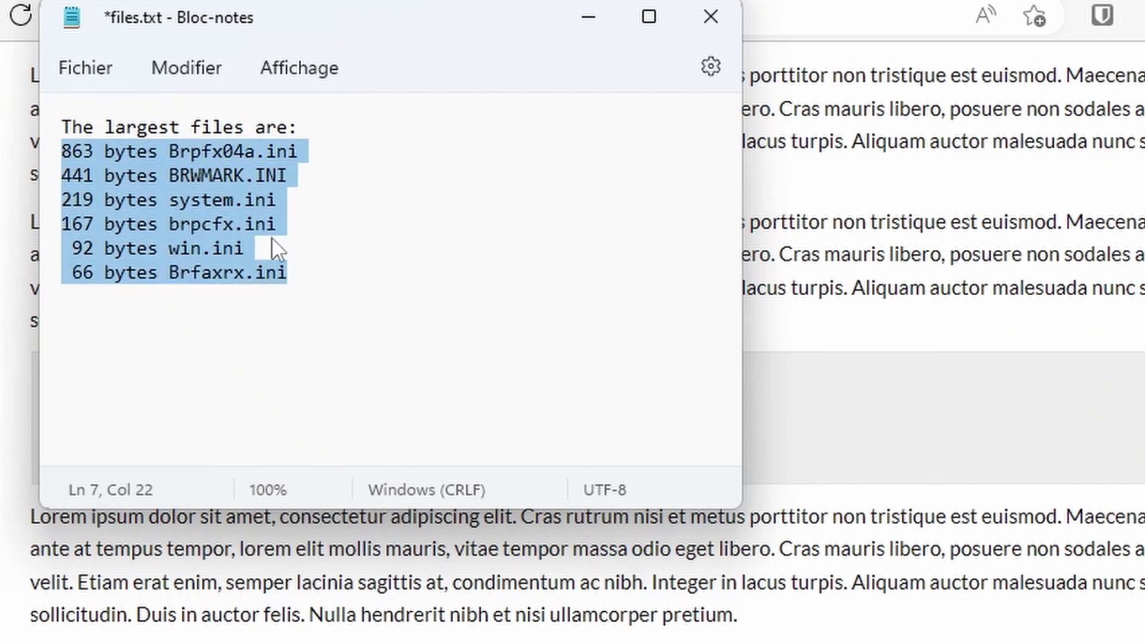
{"action": "key", "text": "ctrl+shift+v"}
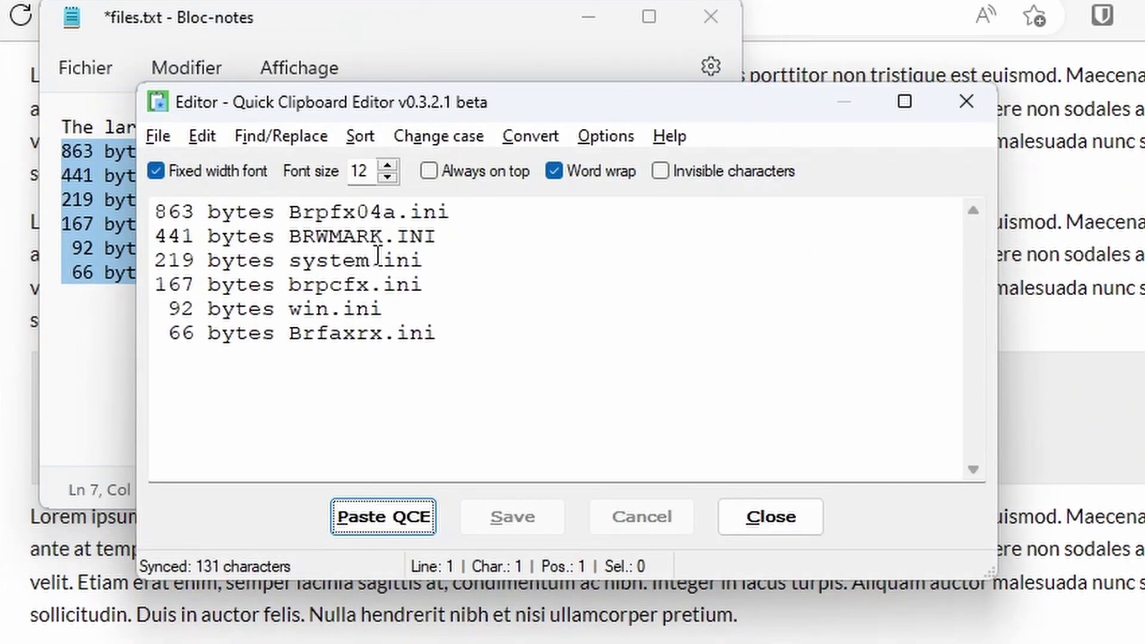
{"action": "left_click", "coordinate": [276, 138]}
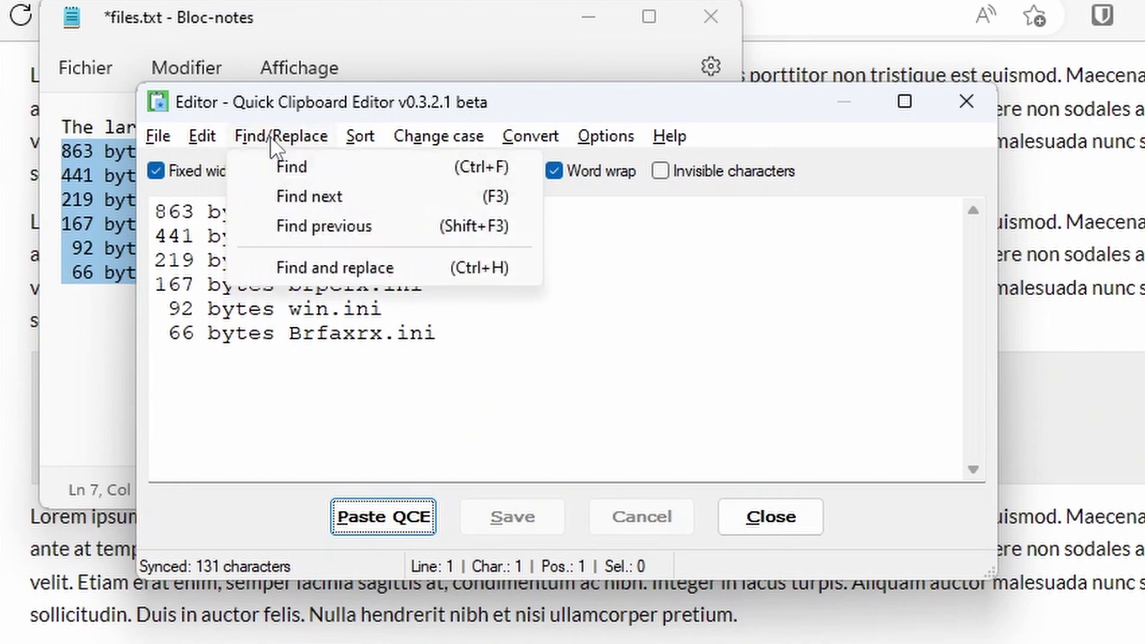
{"action": "left_click", "coordinate": [288, 269]}
{"action": "type", "text": "."}
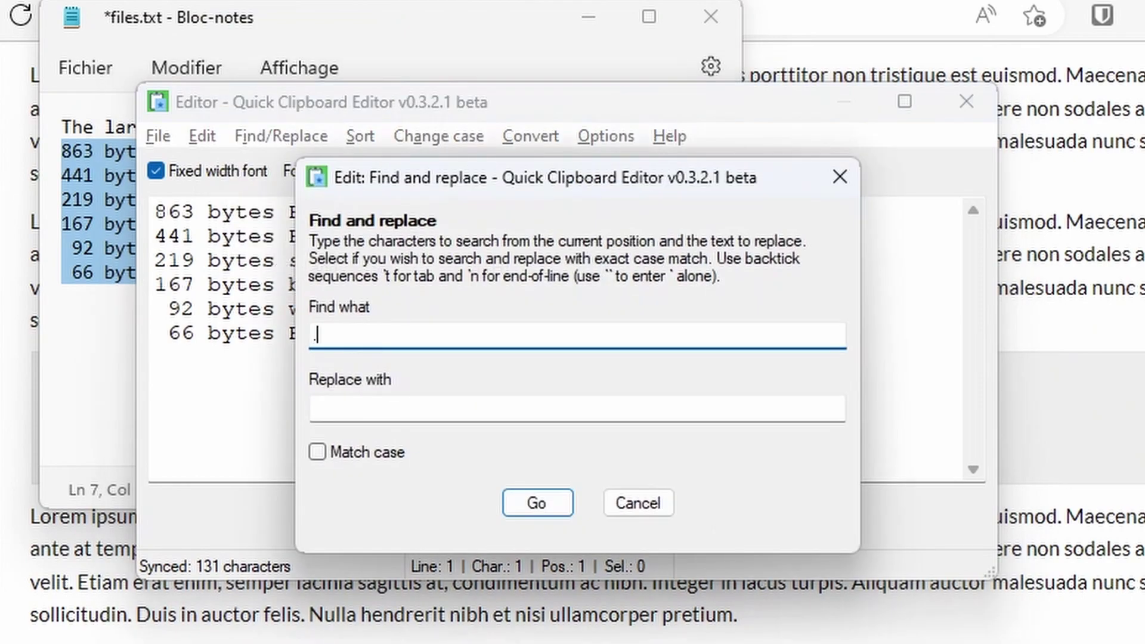
{"action": "type", "text": "ini"}
{"action": "left_click", "coordinate": [312, 407]}
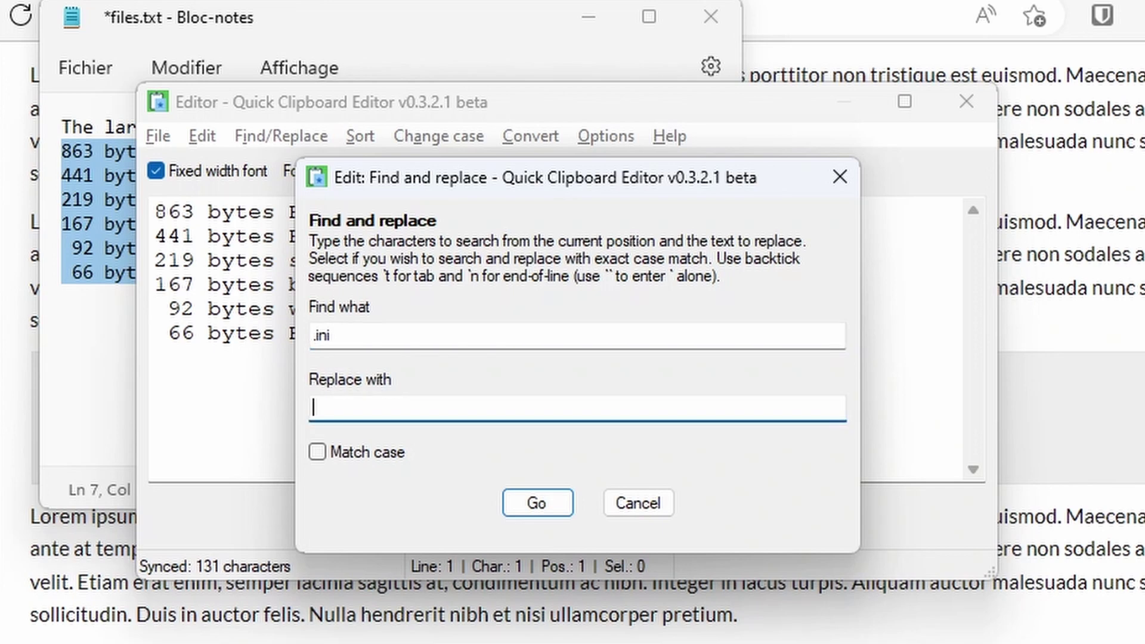
{"action": "type", "text": ".ini-bk"}
{"action": "left_click", "coordinate": [536, 504]}
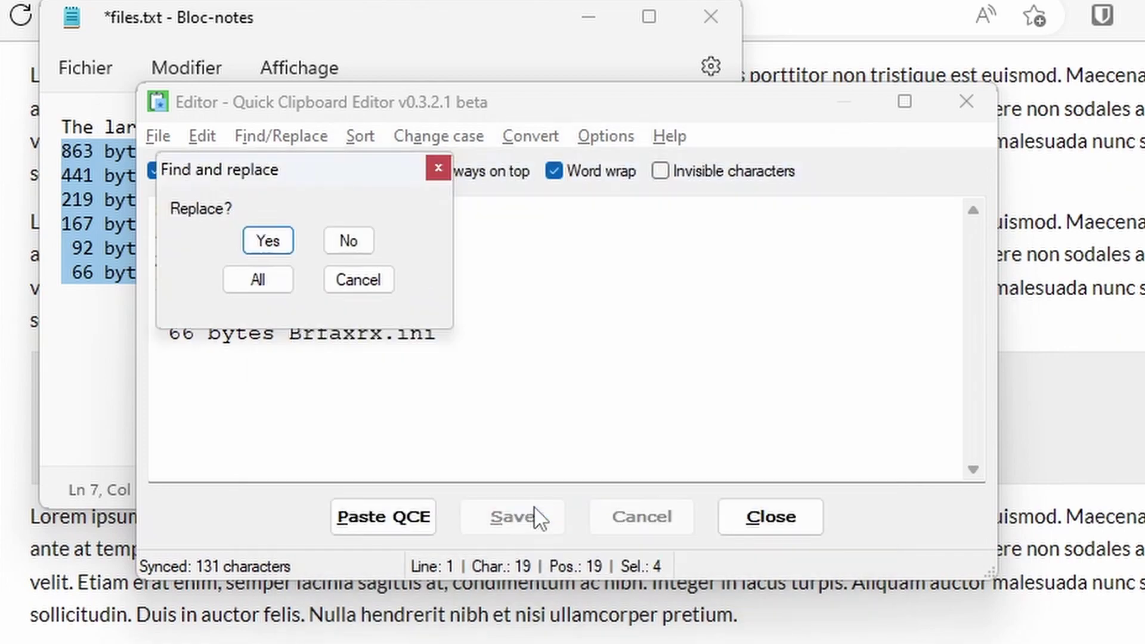
{"action": "left_click", "coordinate": [259, 279]}
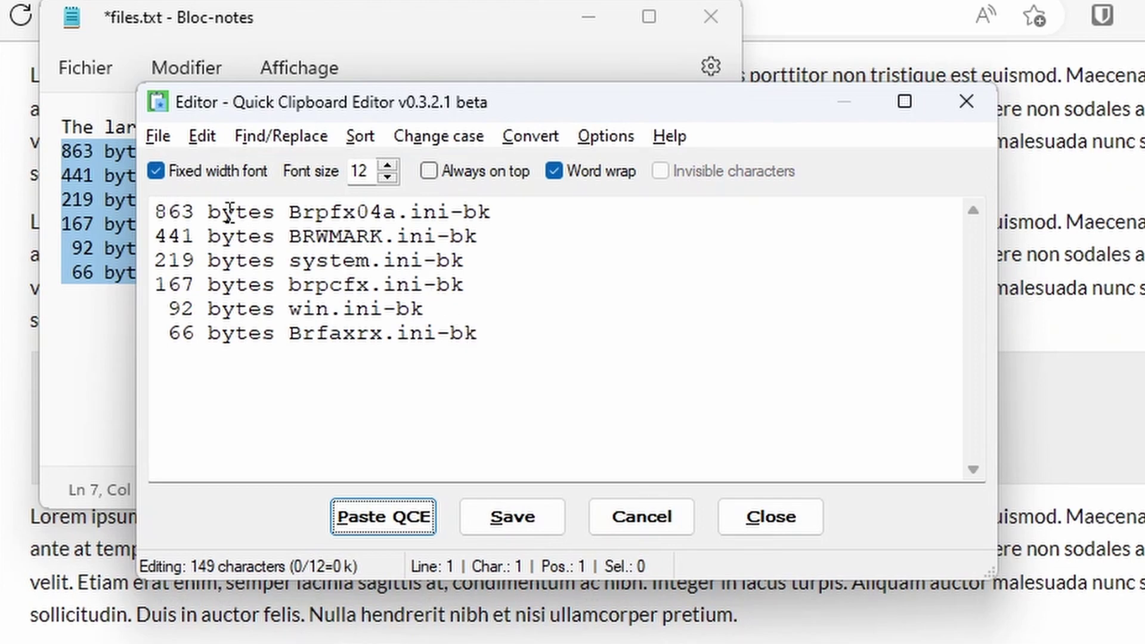
- Convert the first three lines of the list to upper case
{"action": "left_click", "coordinate": [160, 206]}
{"action": "left_click_drag", "start_coordinate": [160, 206], "coordinate": [477, 265]}
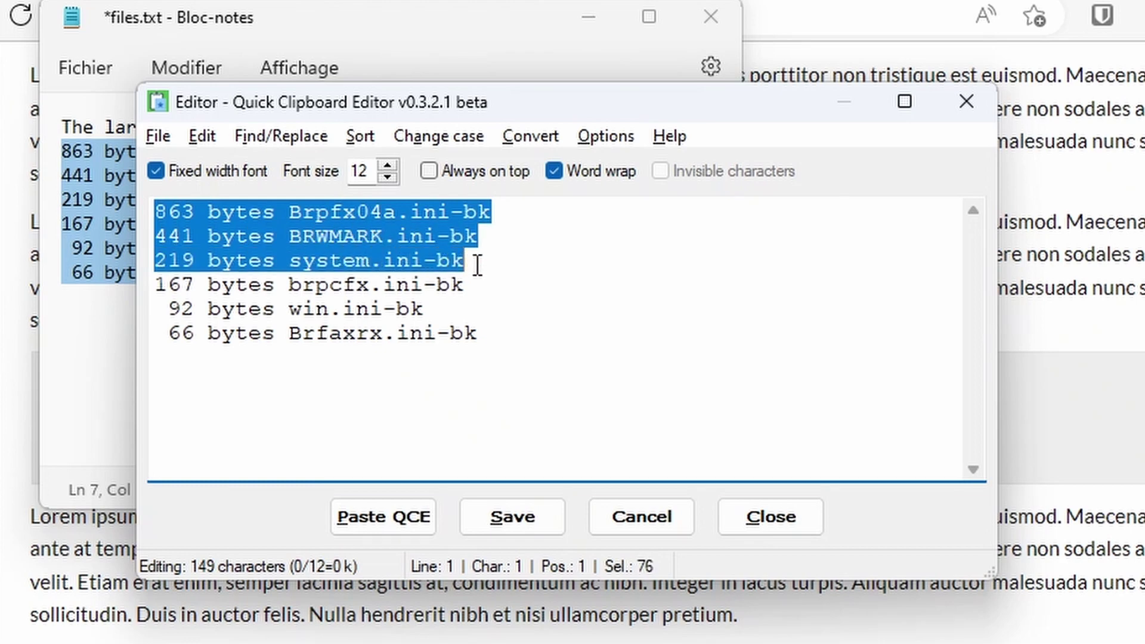
{"action": "left_click", "coordinate": [455, 138]}
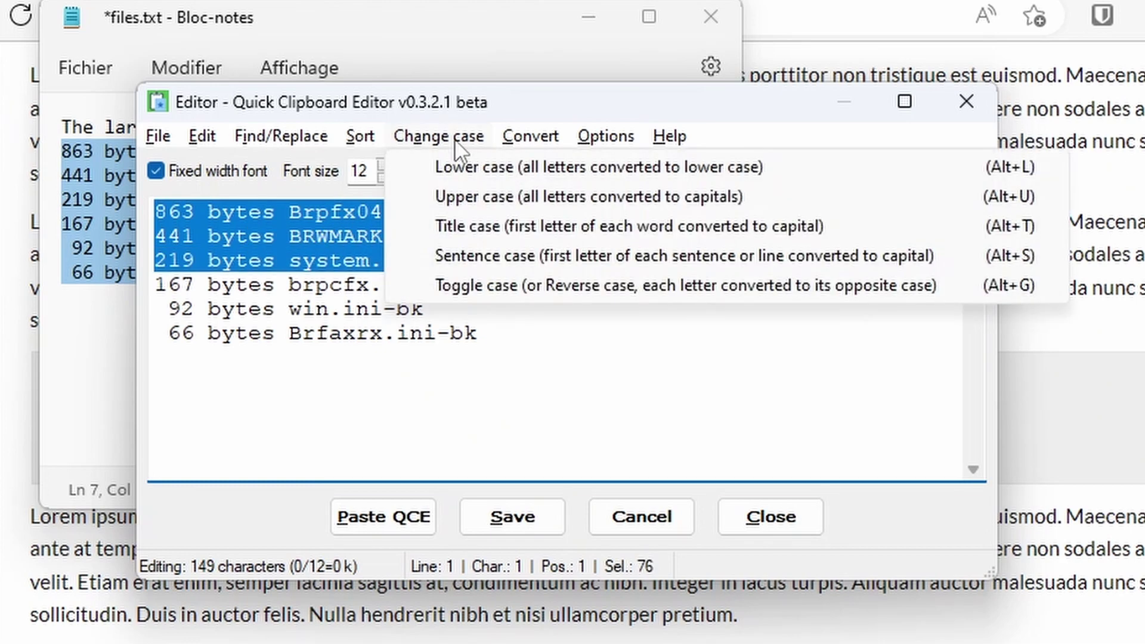
{"action": "left_click", "coordinate": [481, 199]}
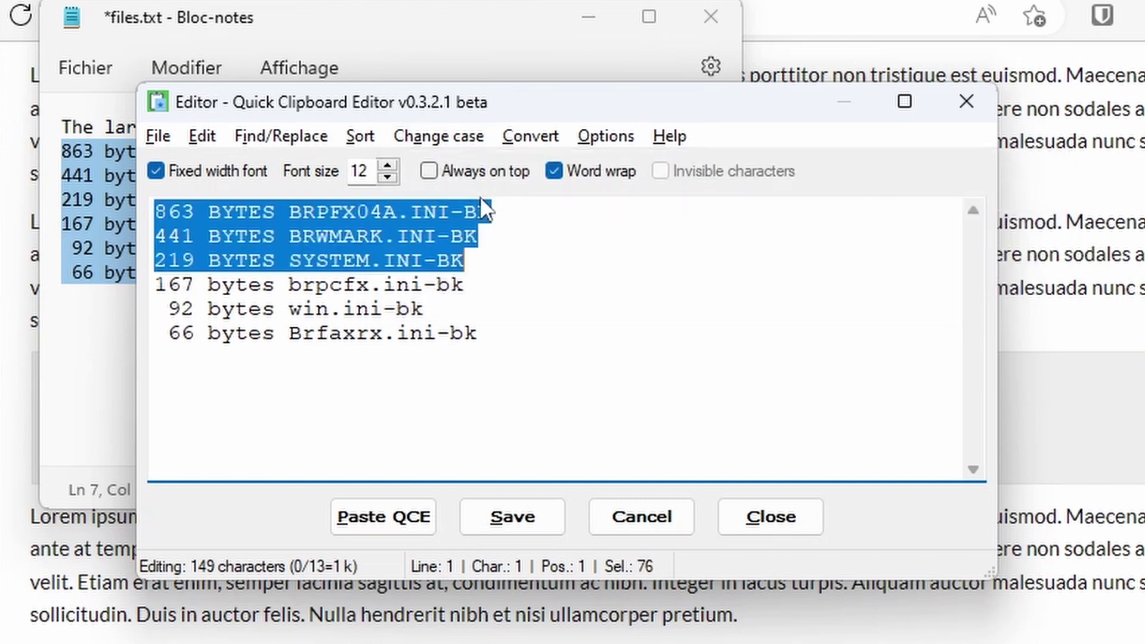
{"action": "left_click", "coordinate": [481, 259]}
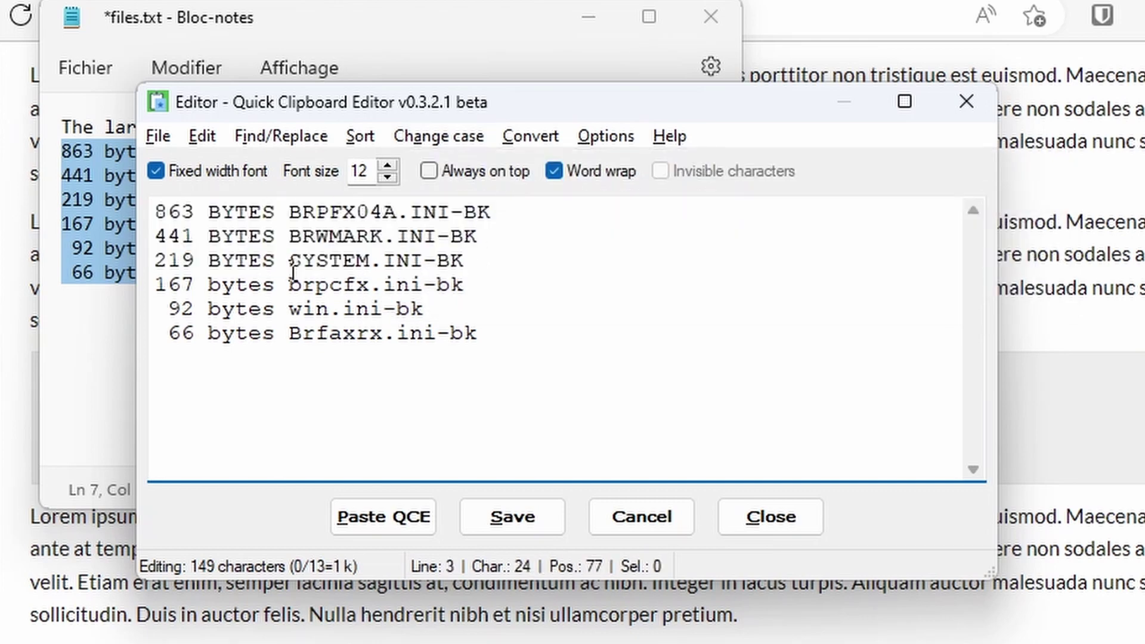
- Paste the edited list over the selected lines in files.txt, reopen Quick Clipboard Editor and delete the last four lines of the list
{"action": "left_click", "coordinate": [381, 516]}
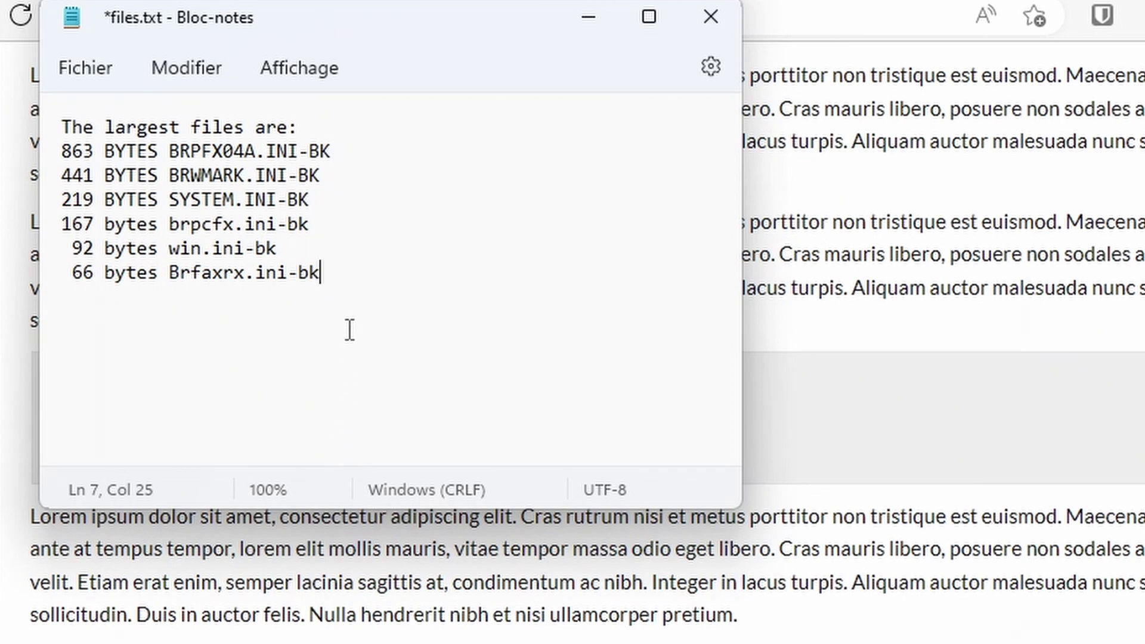
{"action": "key", "text": "ctrl+alt+q"}
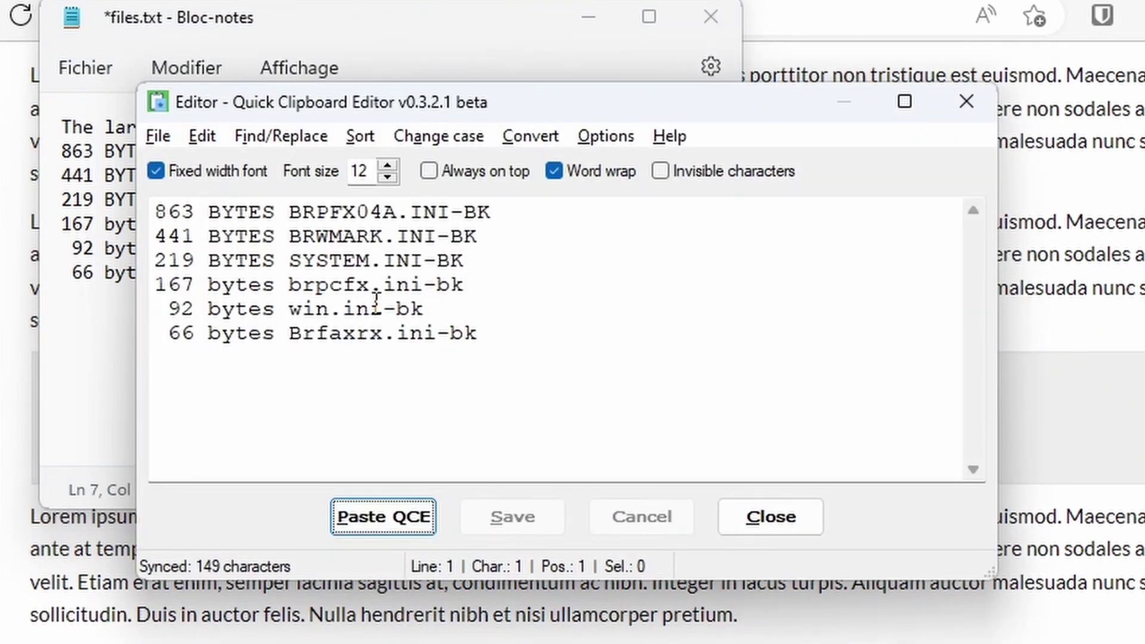
{"action": "left_click_drag", "start_coordinate": [486, 332], "coordinate": [126, 262]}
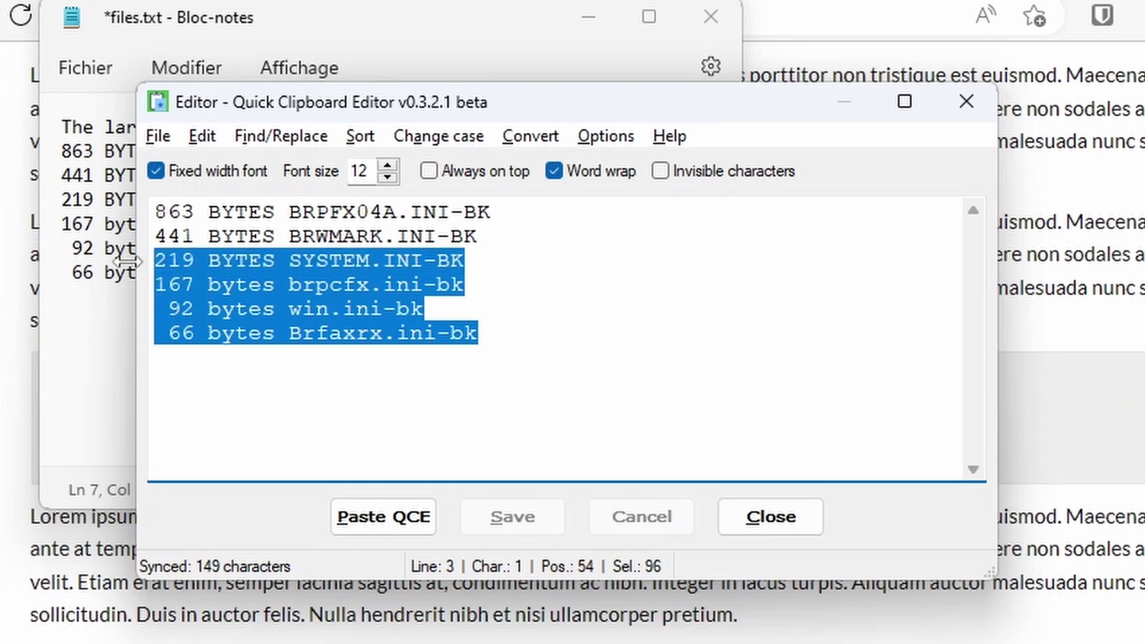
{"action": "key", "text": "Delete"}
{"action": "key", "text": "BackSpace"}
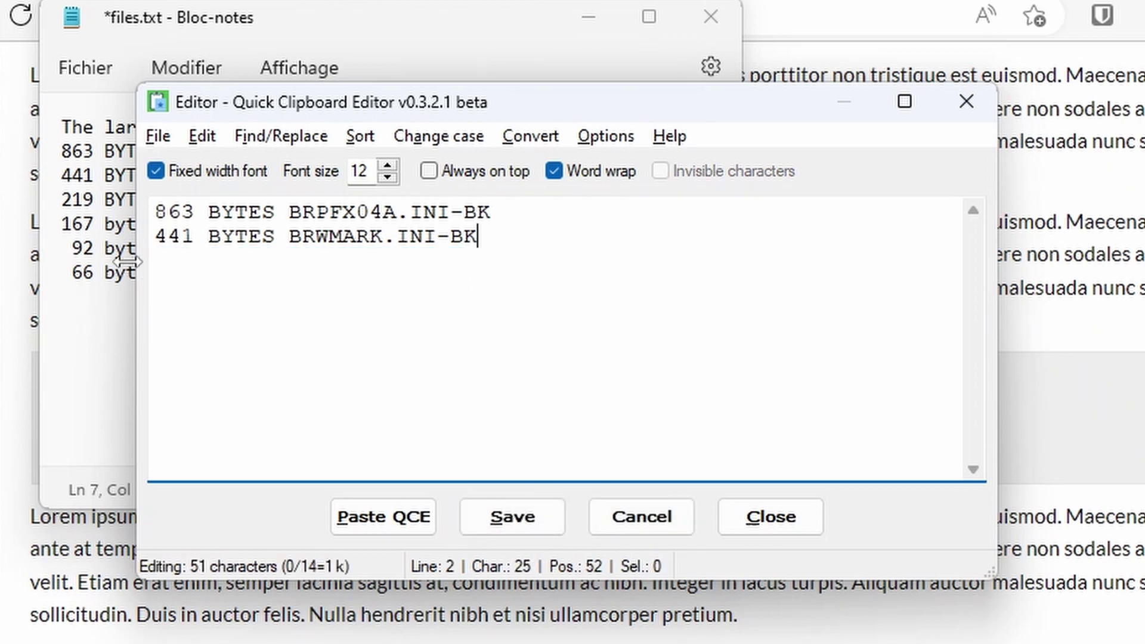
- Place the cursor between the query quotes in search.txt in Notepad, return to Quick Clipboard Editor and encode the two lines for URL (URI)
{"action": "left_click", "coordinate": [93, 73]}
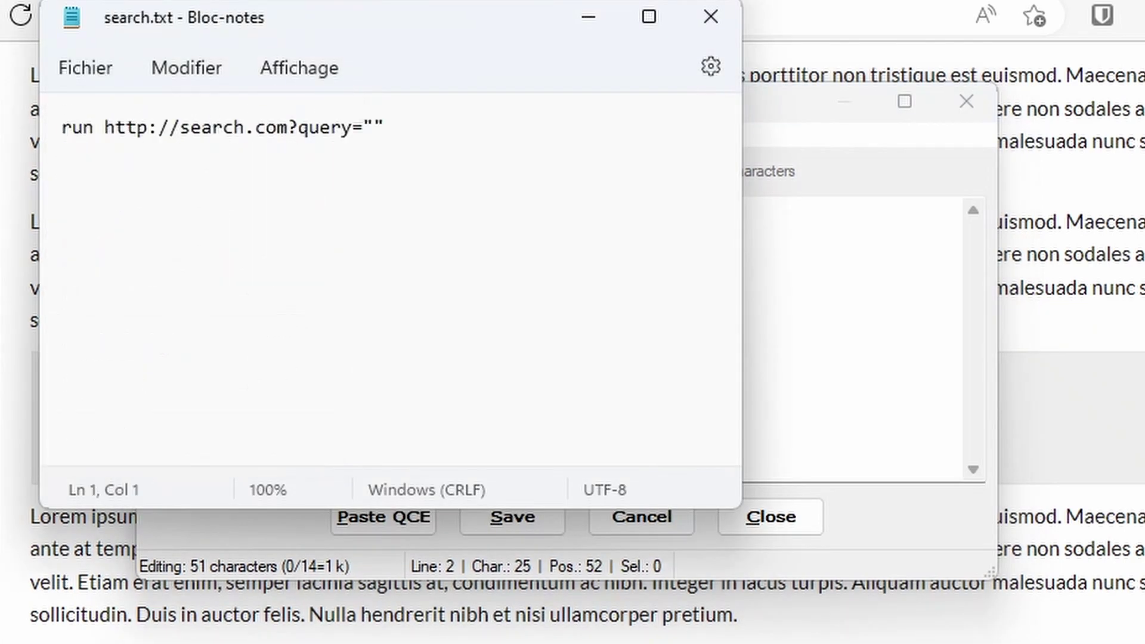
{"action": "left_click", "coordinate": [374, 127]}
{"action": "key", "text": "alt+Tab"}
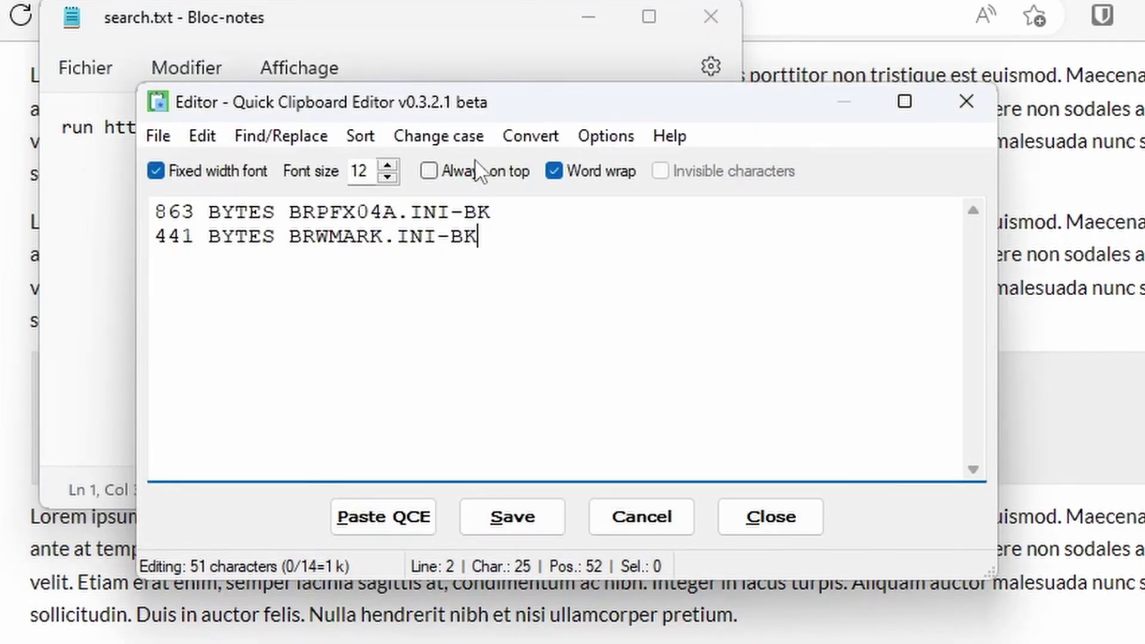
{"action": "left_click", "coordinate": [517, 142]}
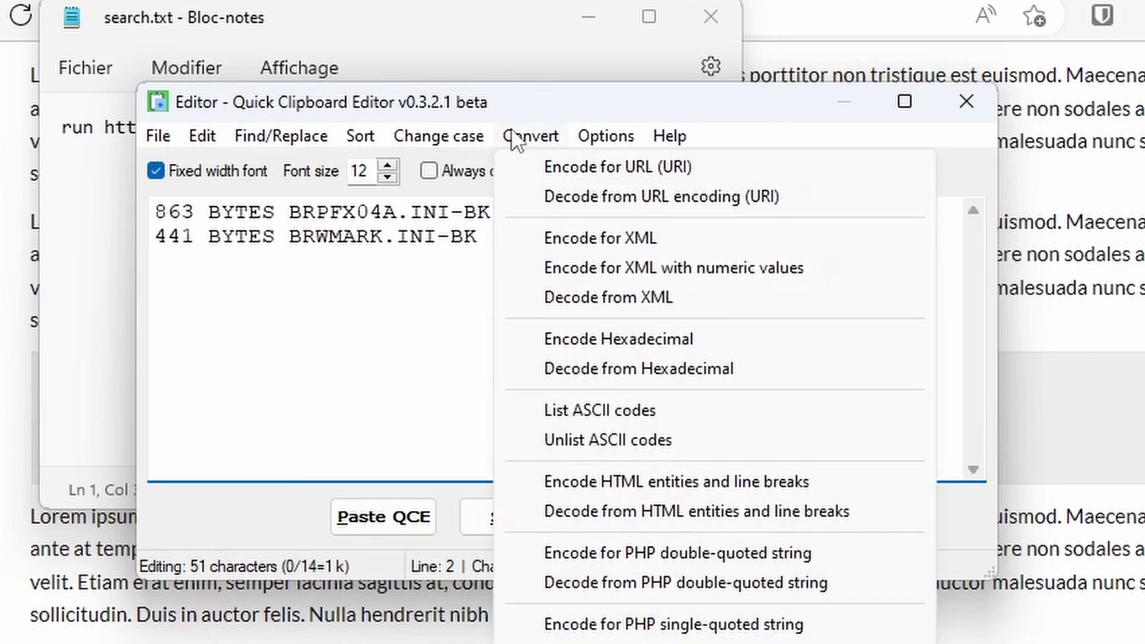
{"action": "left_click", "coordinate": [732, 169]}
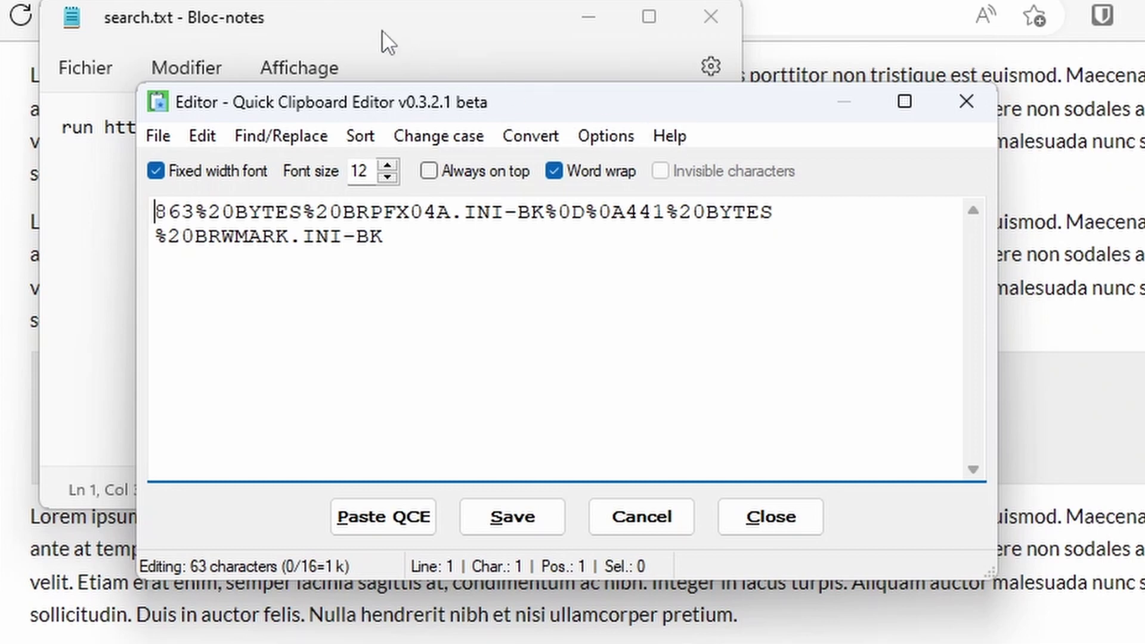
- Paste the URL-encoded text between the quotes after "query=" in search.txt in Notepad and go back to the line's start
{"action": "left_click", "coordinate": [351, 23]}
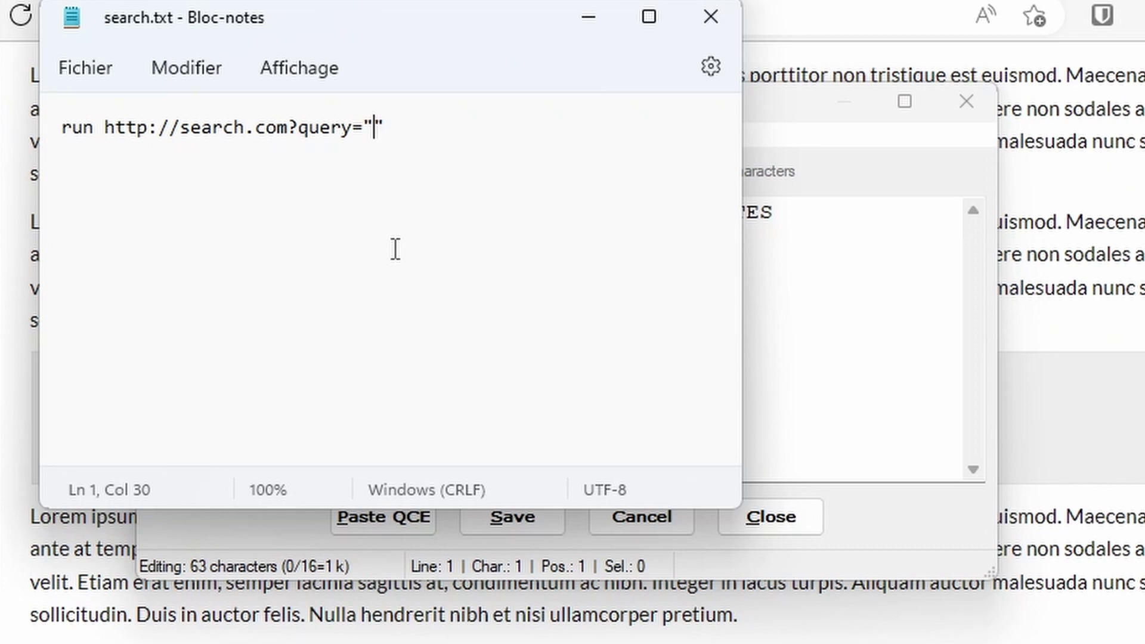
{"action": "type", "text": "863%20BYTES%20BRPFX04A.INI-BK%0D%0A441%20BYTES%20BRWMARK.INI-BK"}
{"action": "key", "text": "Home"}
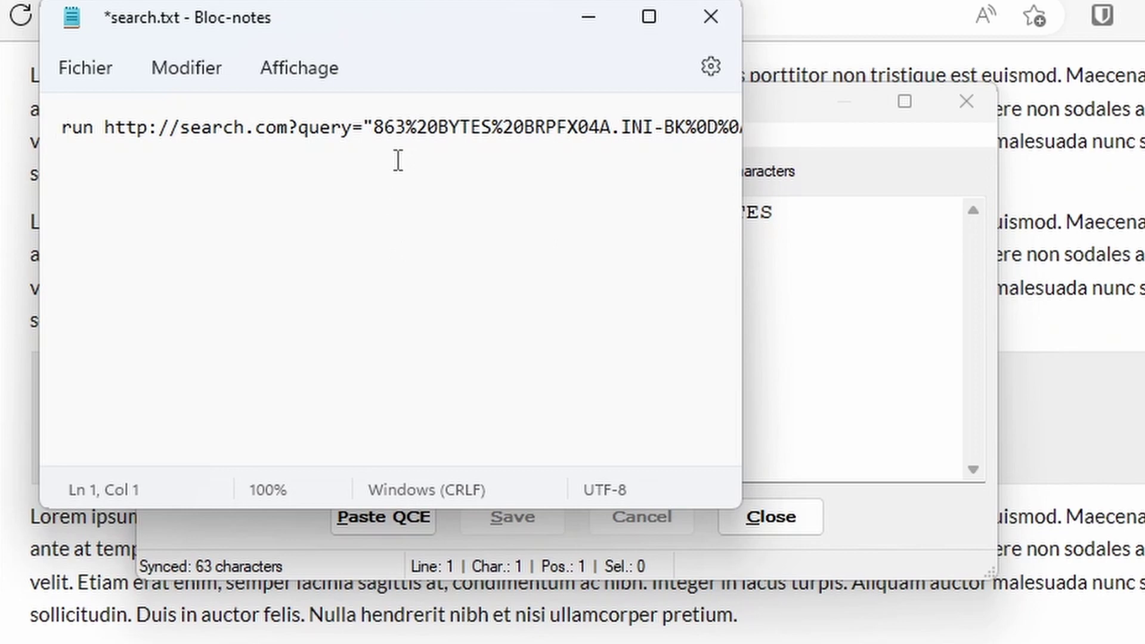
- Select the encoded query text inside the quotes in search.txt, return to Quick Clipboard Editor and decode its text from URL encoding (URI)
{"action": "left_click", "coordinate": [376, 127]}
{"action": "key", "text": "shift+End"}
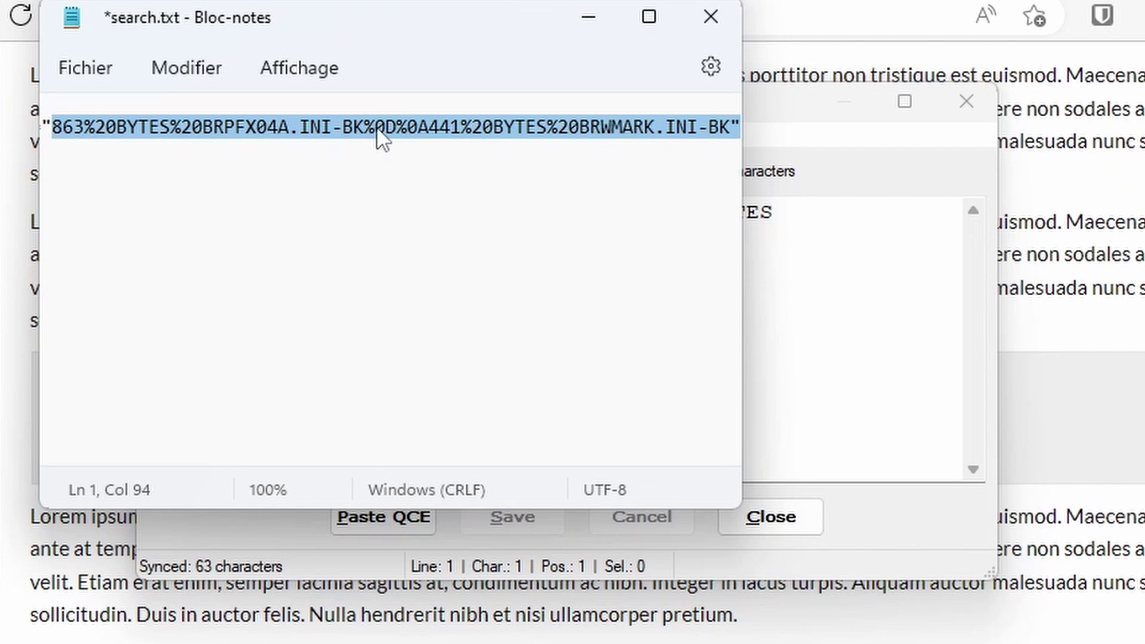
{"action": "key", "text": "shift+Left"}
{"action": "key", "text": "alt+Tab"}
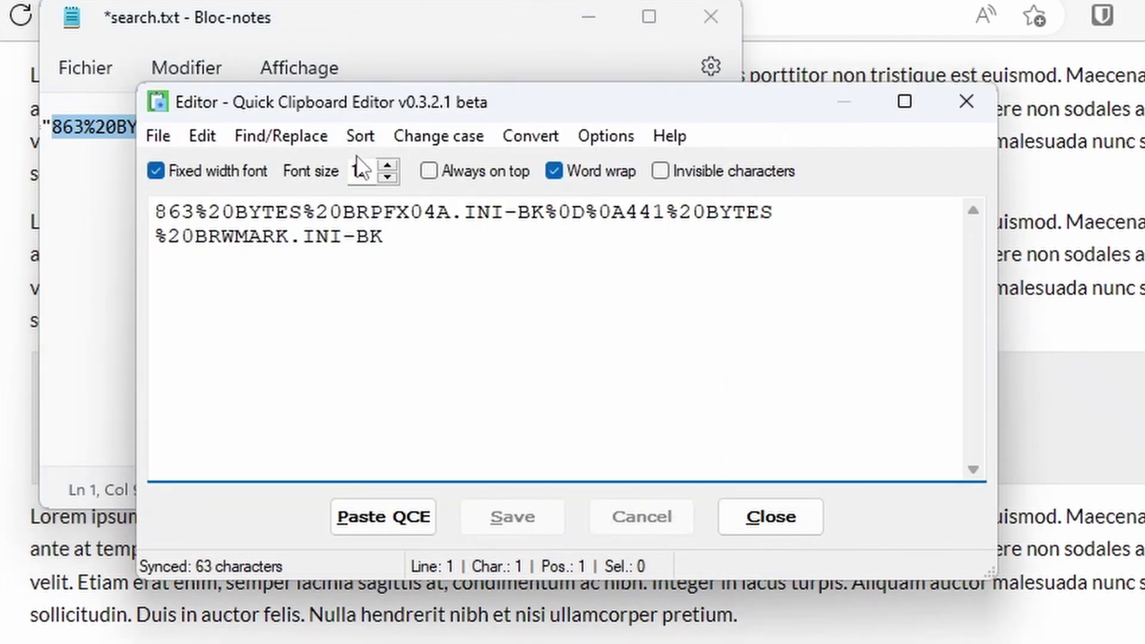
{"action": "left_click", "coordinate": [532, 137]}
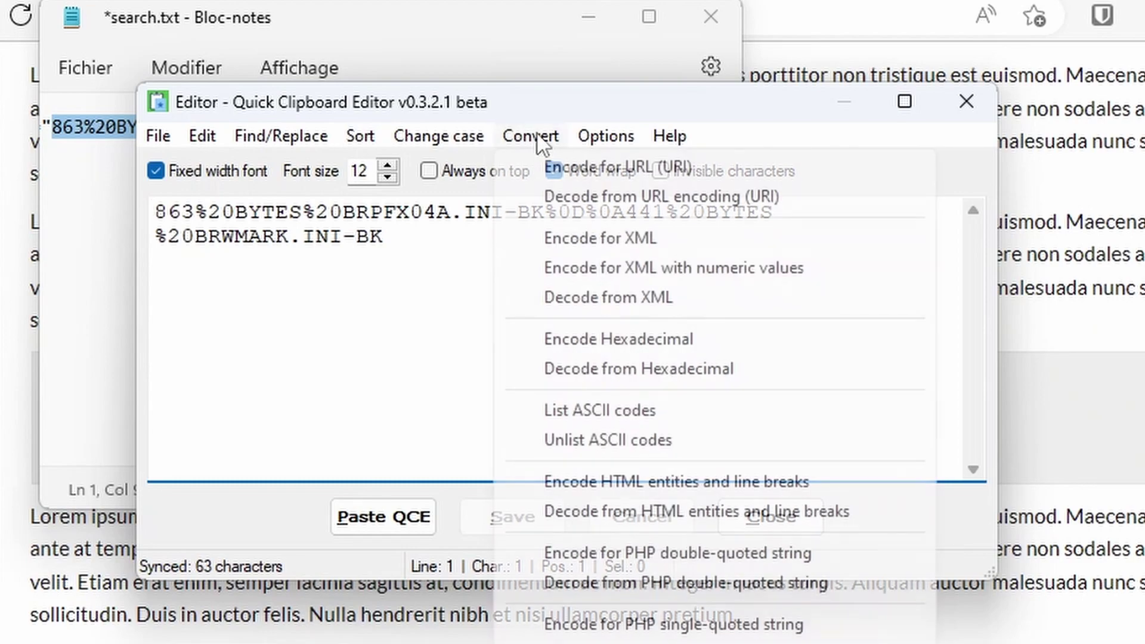
{"action": "left_click", "coordinate": [547, 202]}
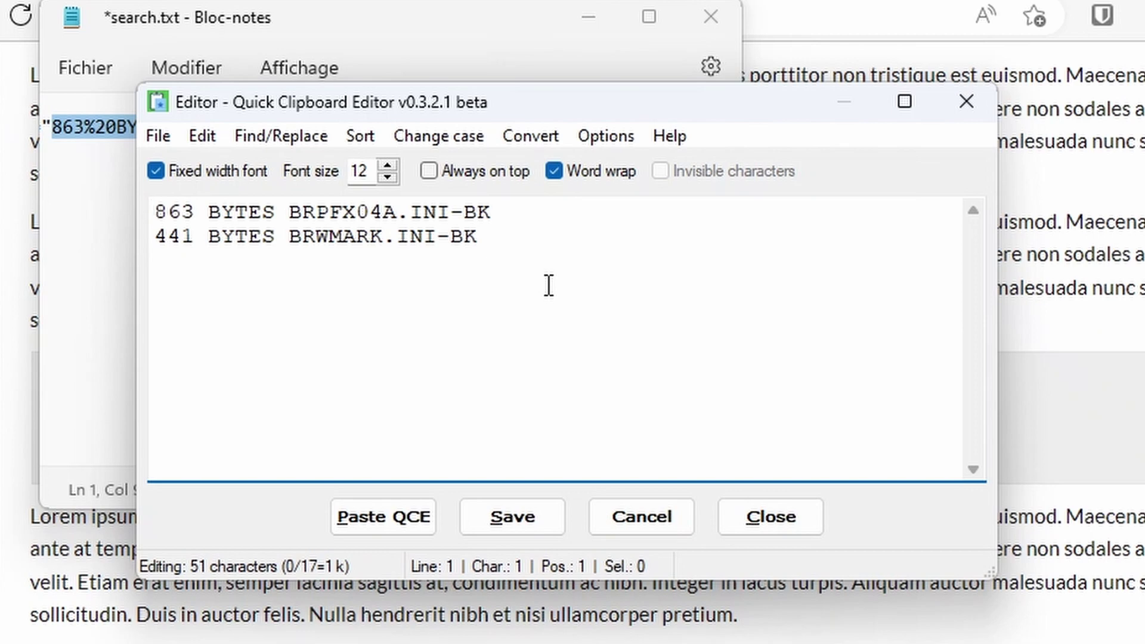
- Visit the Quick Clipboard Editor website, highlight the feature line about converting strings for coding needs, and open the BETA users forum
{"action": "left_click", "coordinate": [670, 142]}
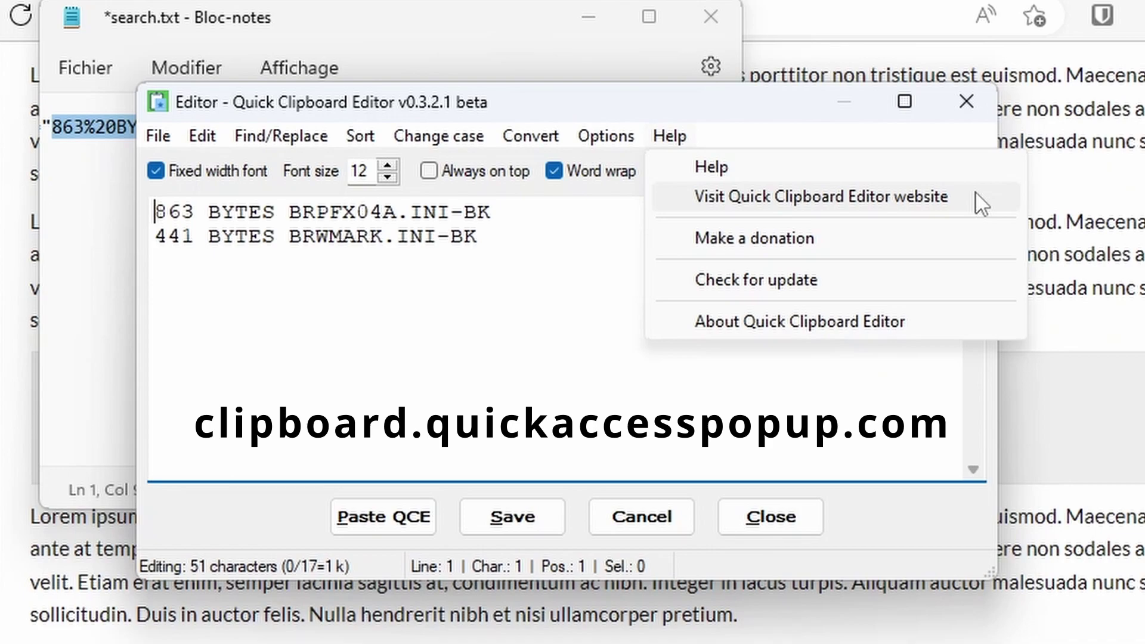
{"action": "left_click", "coordinate": [975, 197]}
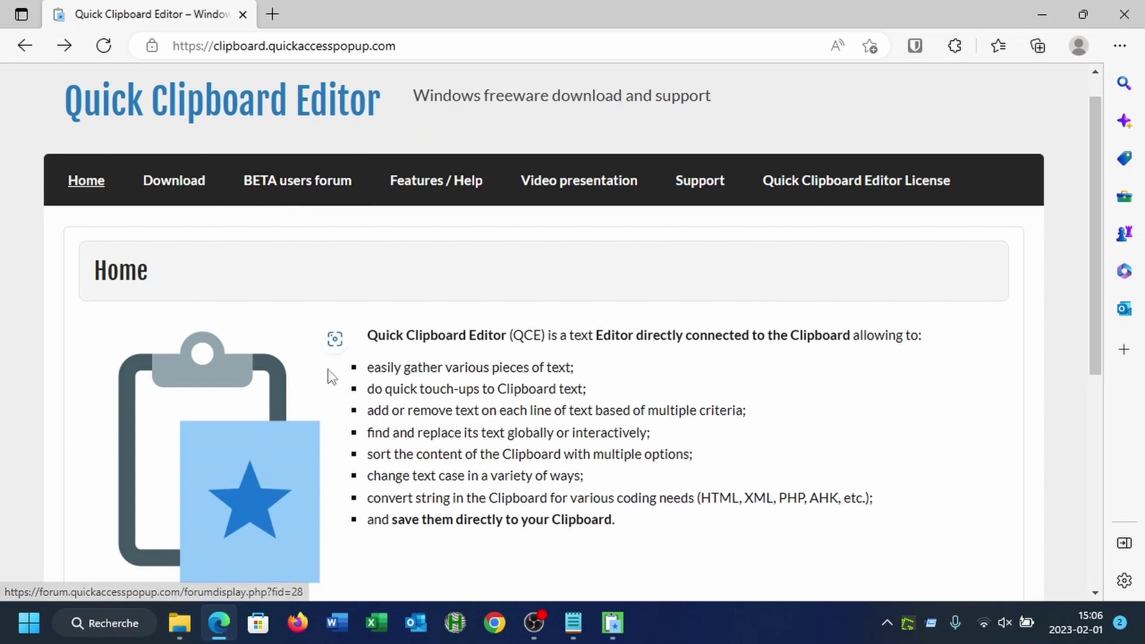
{"action": "left_click_drag", "start_coordinate": [367, 498], "coordinate": [889, 505]}
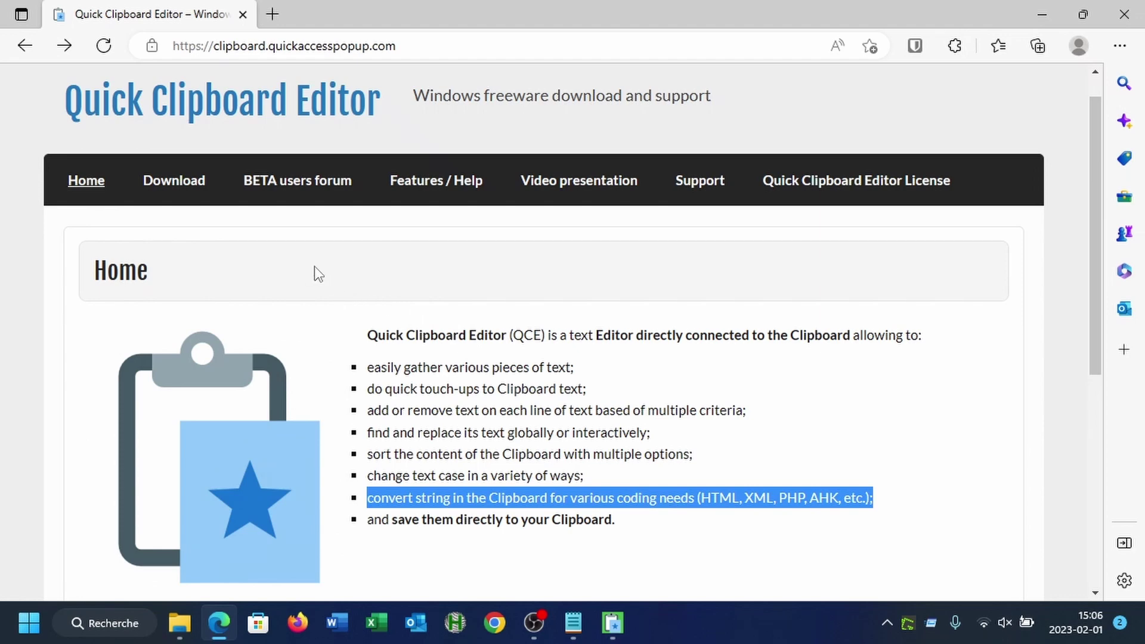
{"action": "left_click", "coordinate": [295, 191]}
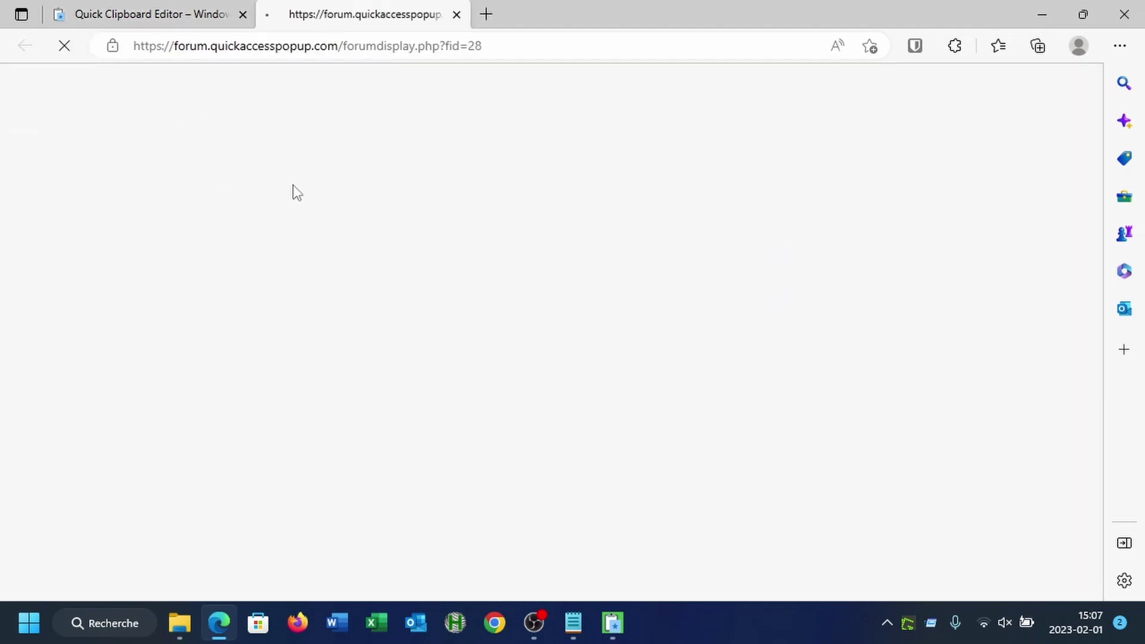